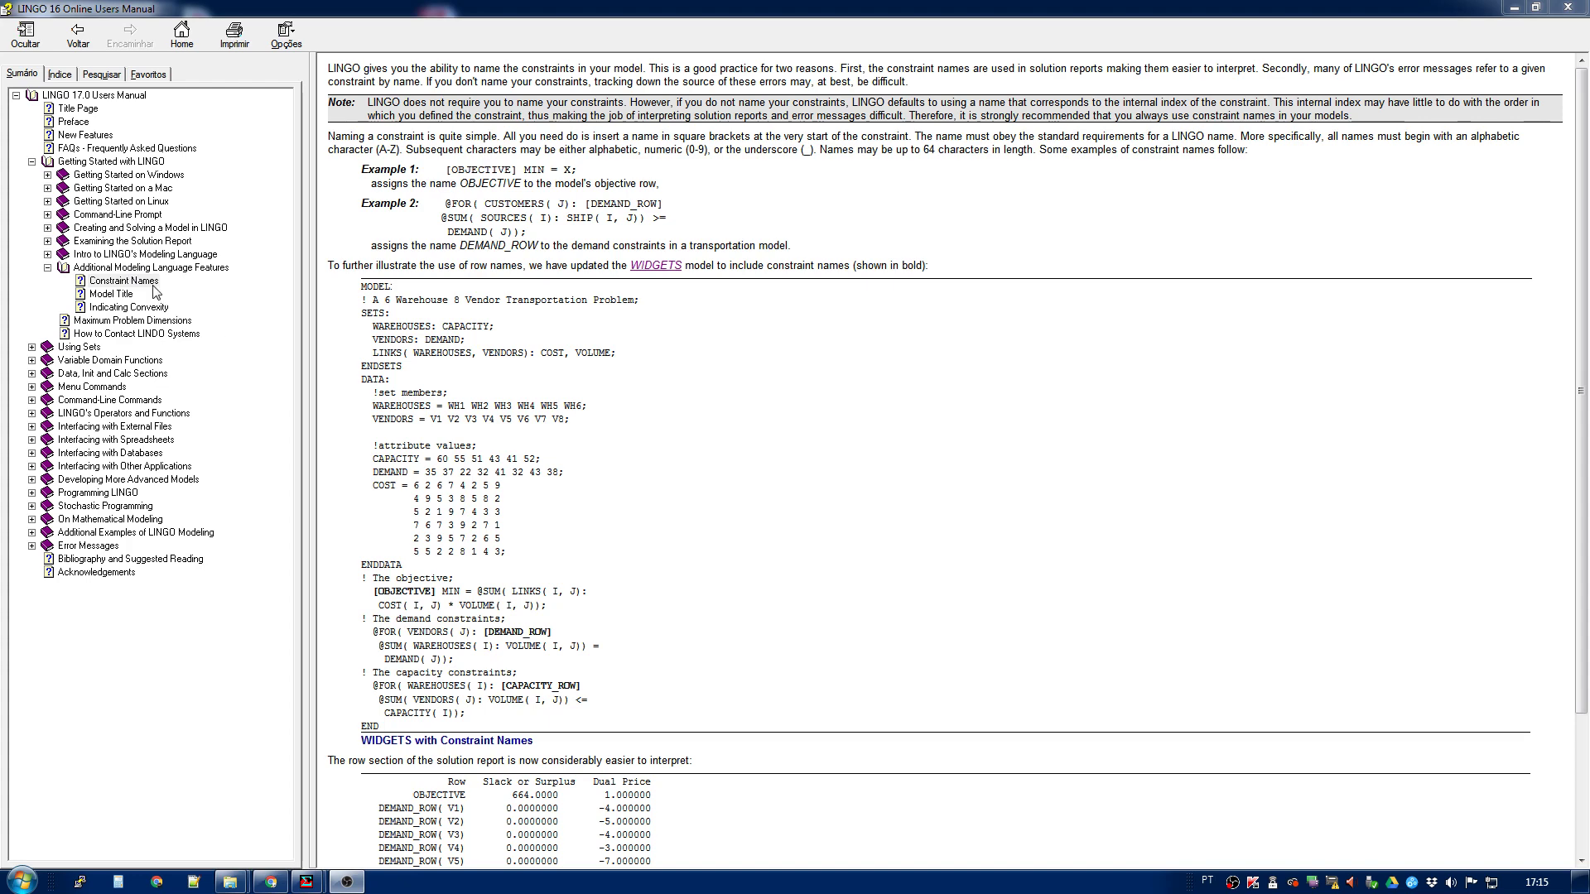
- Leave the Constraint Names help topic, solve the warehouse-vendor transportation model and dismiss the solver status
click(151, 283)
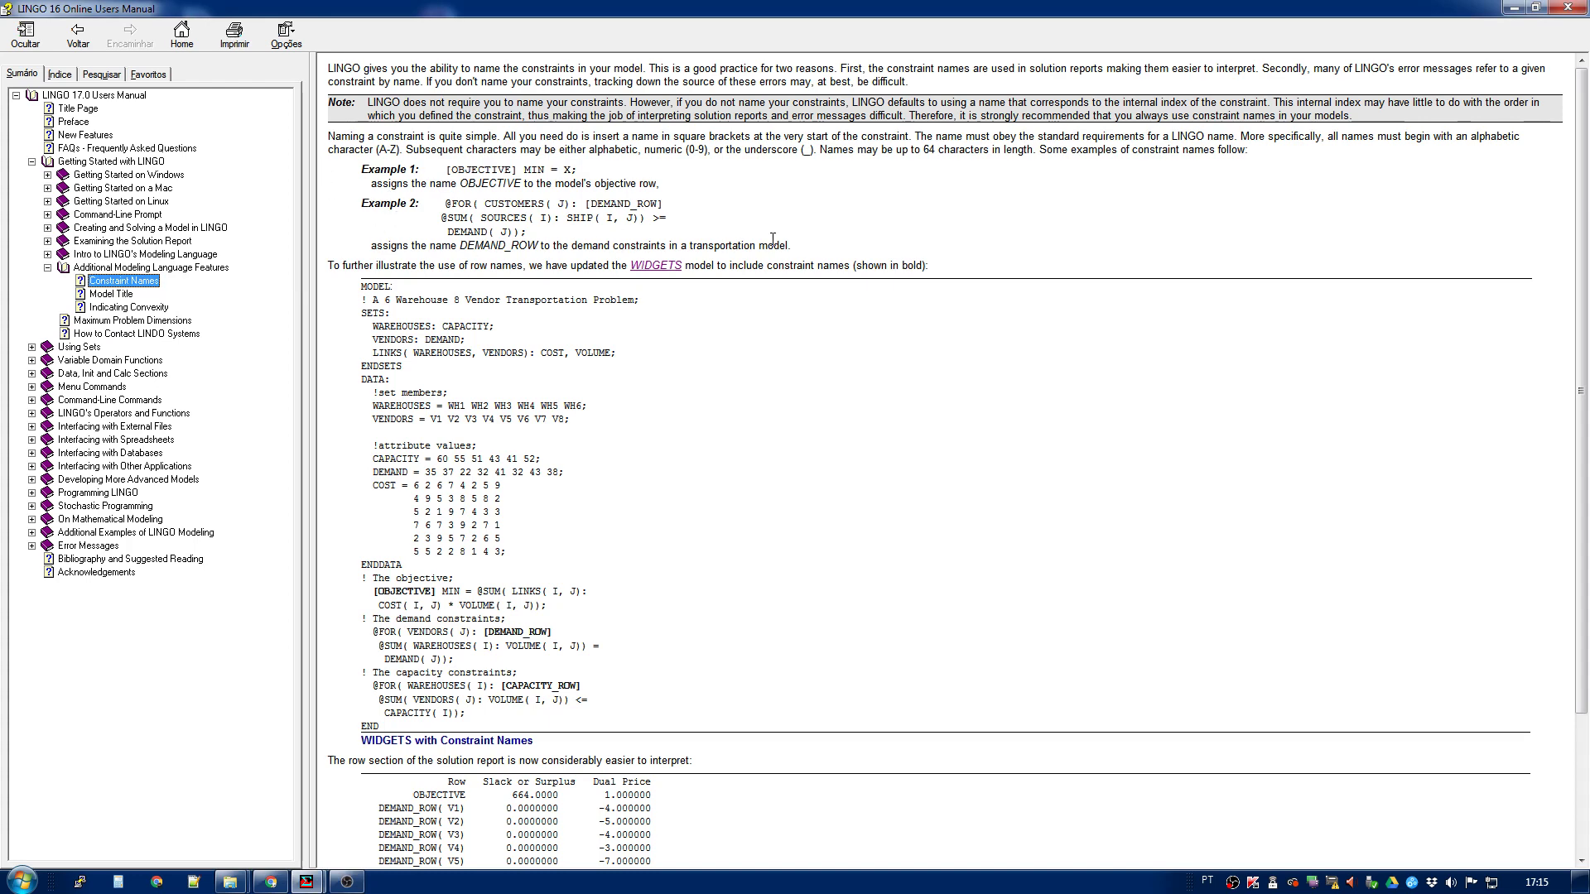
click(1509, 10)
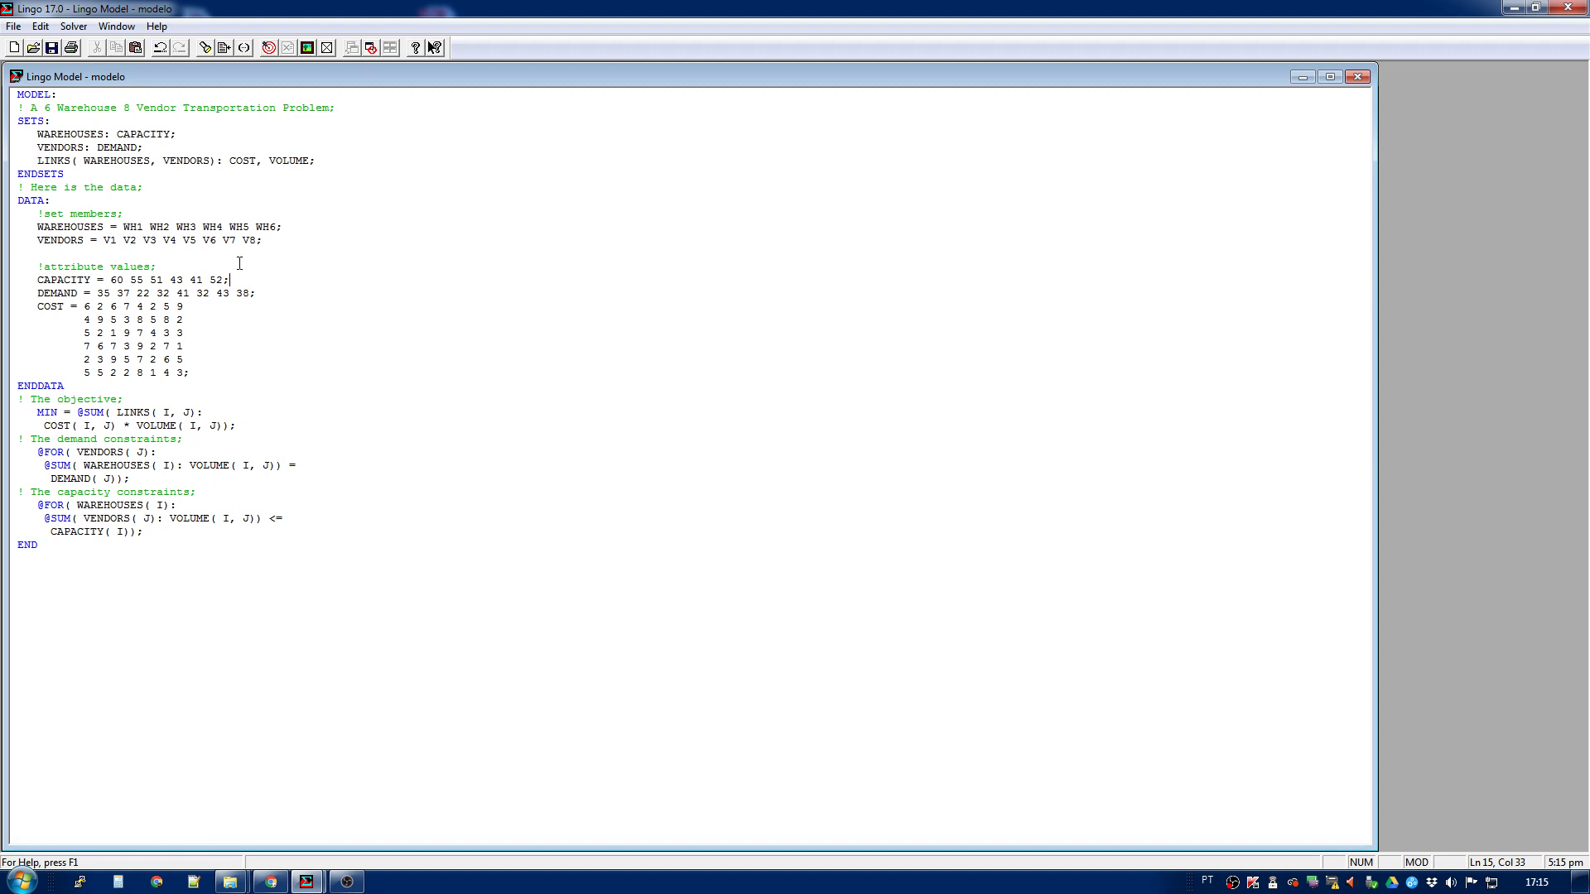
click(268, 48)
click(578, 267)
click(621, 375)
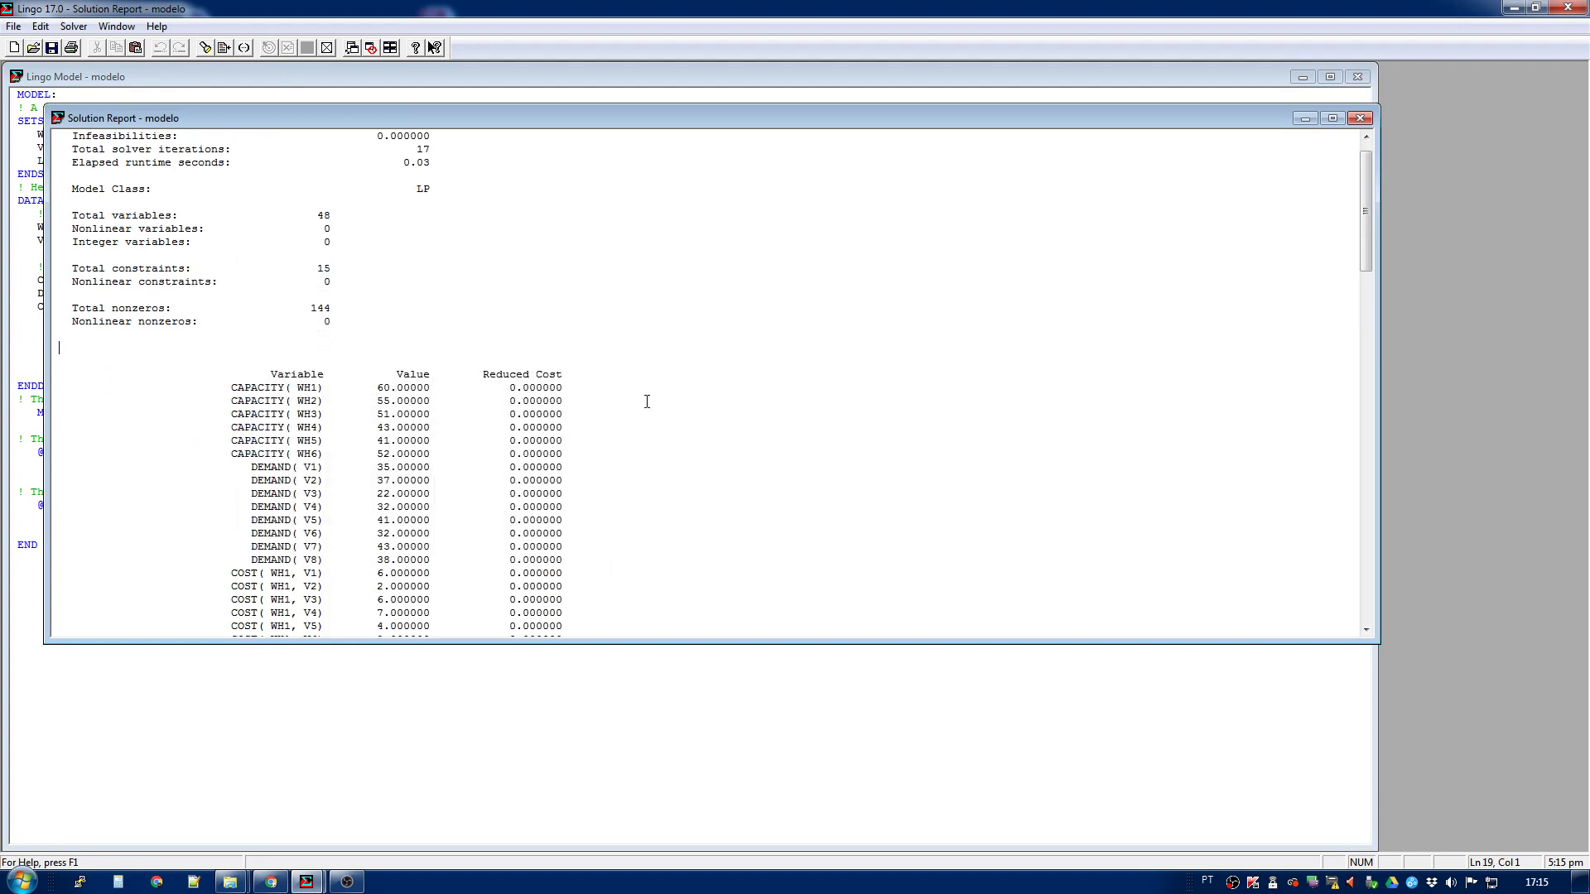
- Examine the row numbers, slack or surplus and dual price columns at the end of the solution report
scroll(645, 414, down, 18)
scroll(654, 437, down, 19)
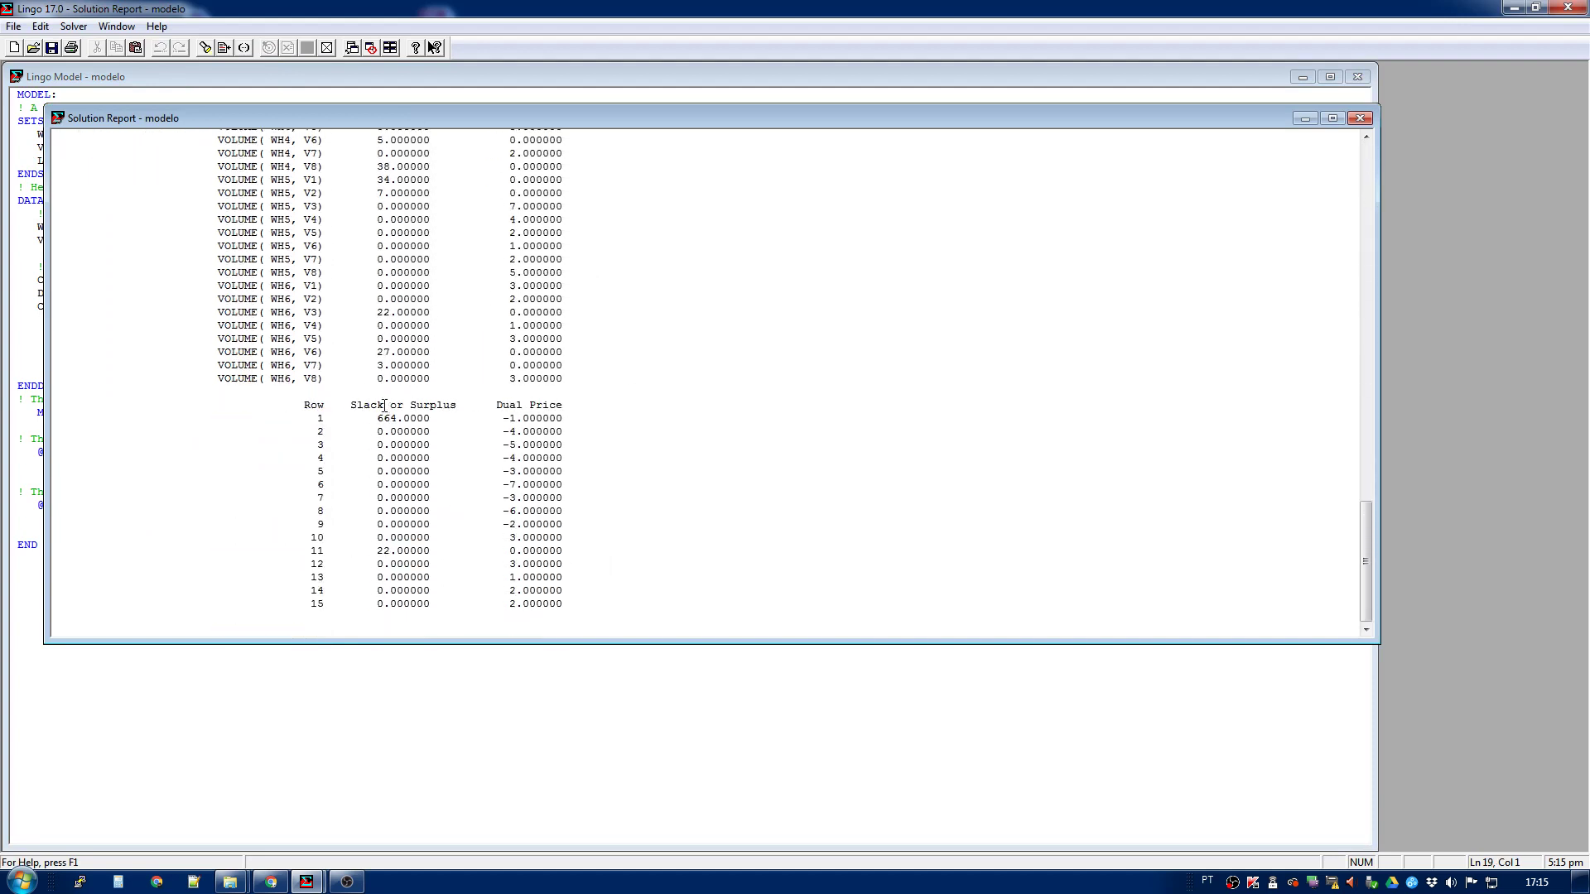
drag(350, 405, 568, 405)
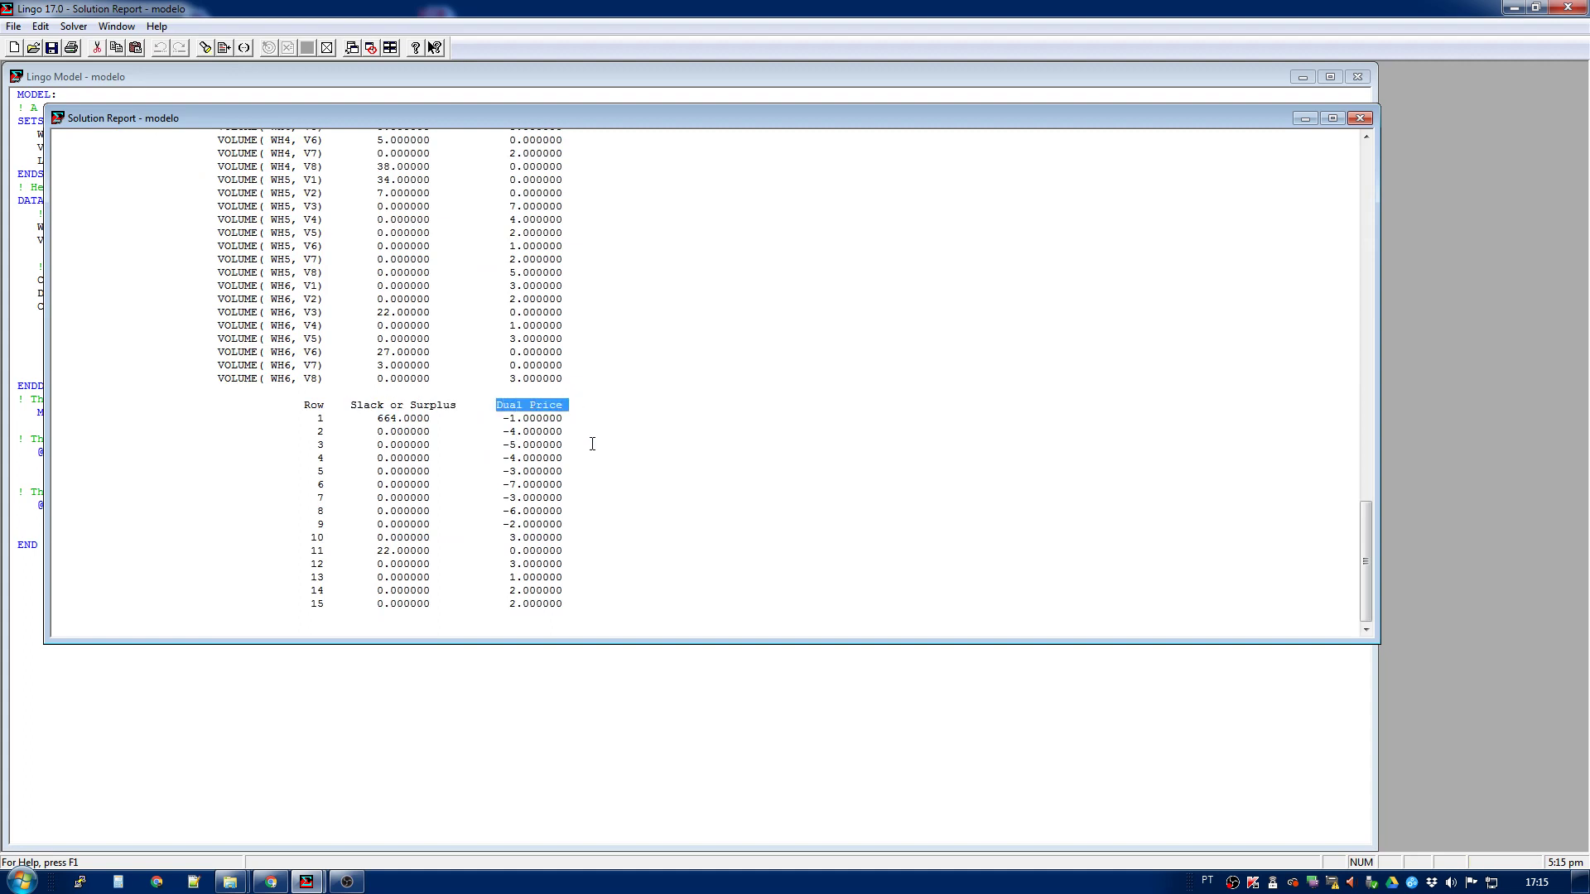
scroll(647, 478, up, 20)
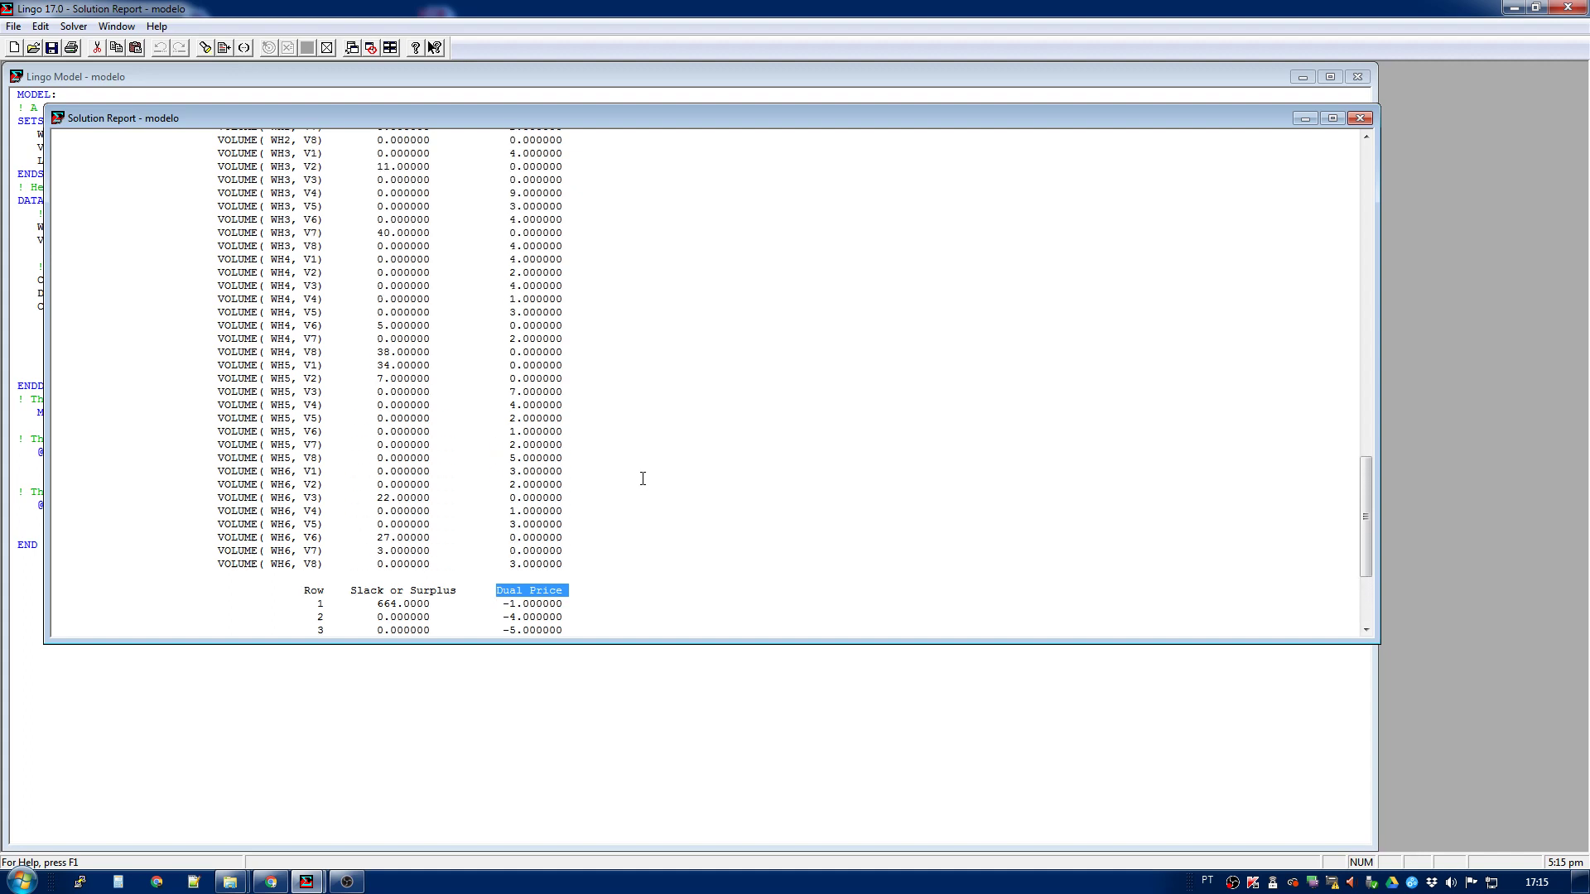
scroll(630, 481, down, 20)
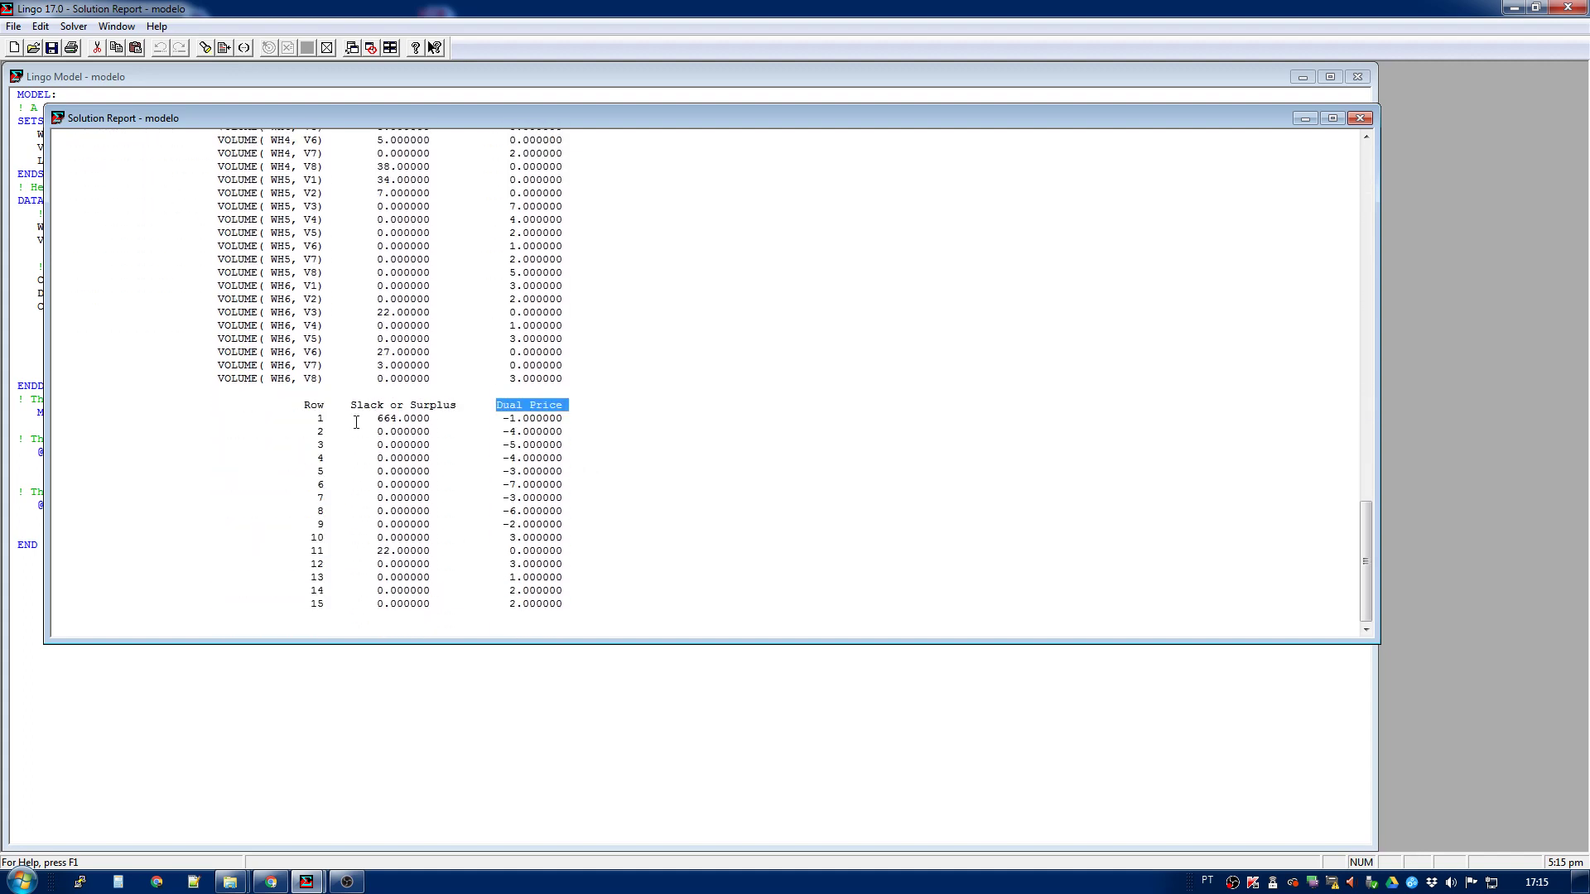
double_click(320, 418)
click(318, 419)
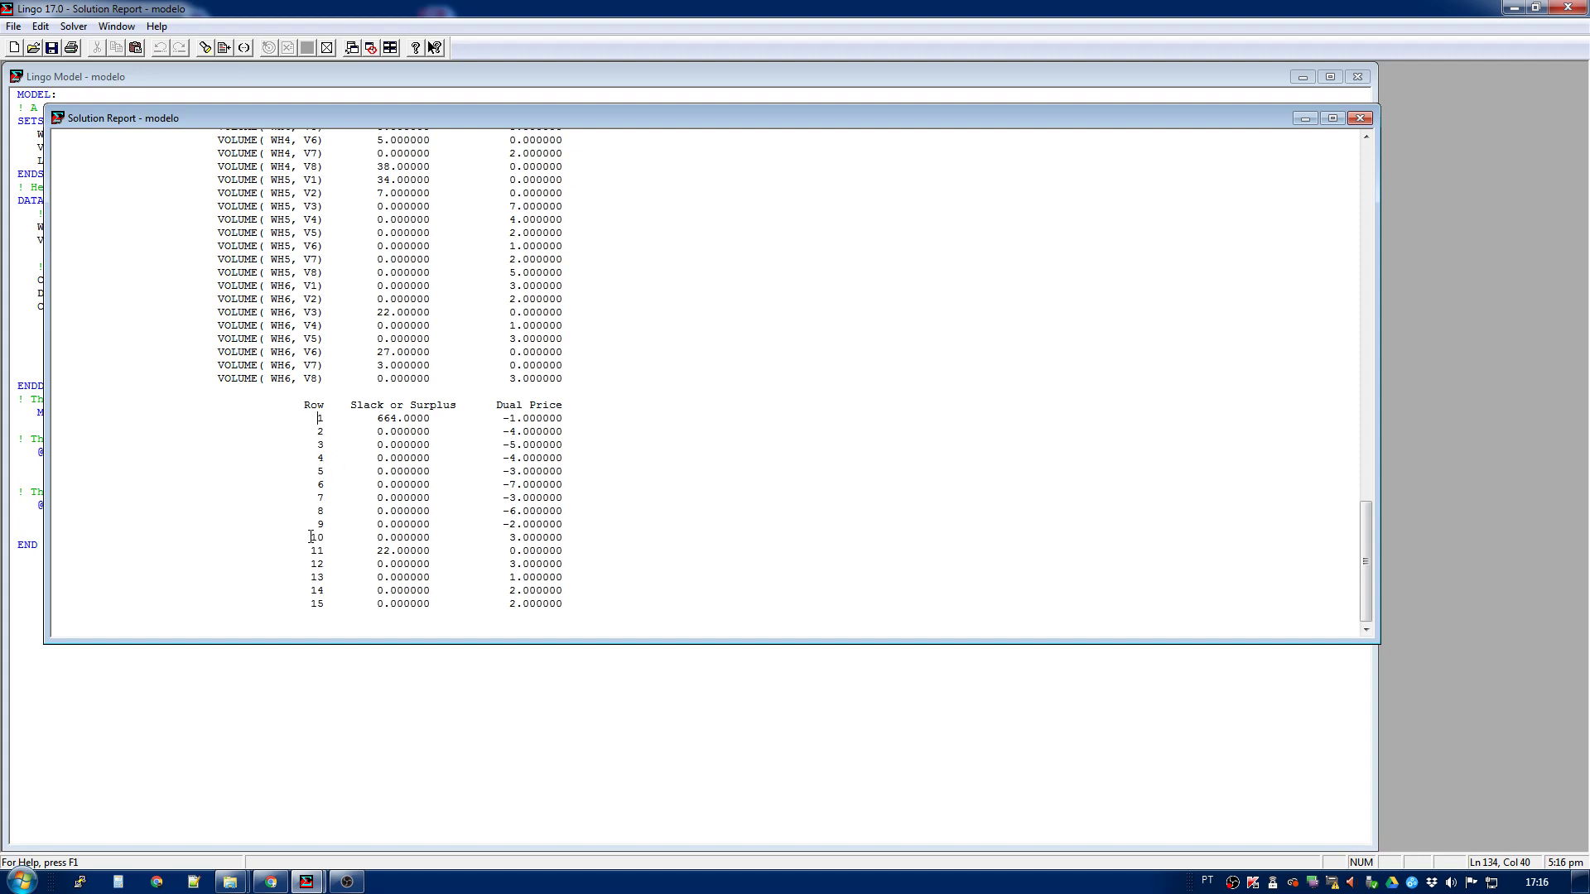
drag(311, 537, 321, 537)
click(291, 431)
click(318, 417)
- Move the solution report aside and generate the expanded model report for the transportation model
drag(663, 116, 773, 108)
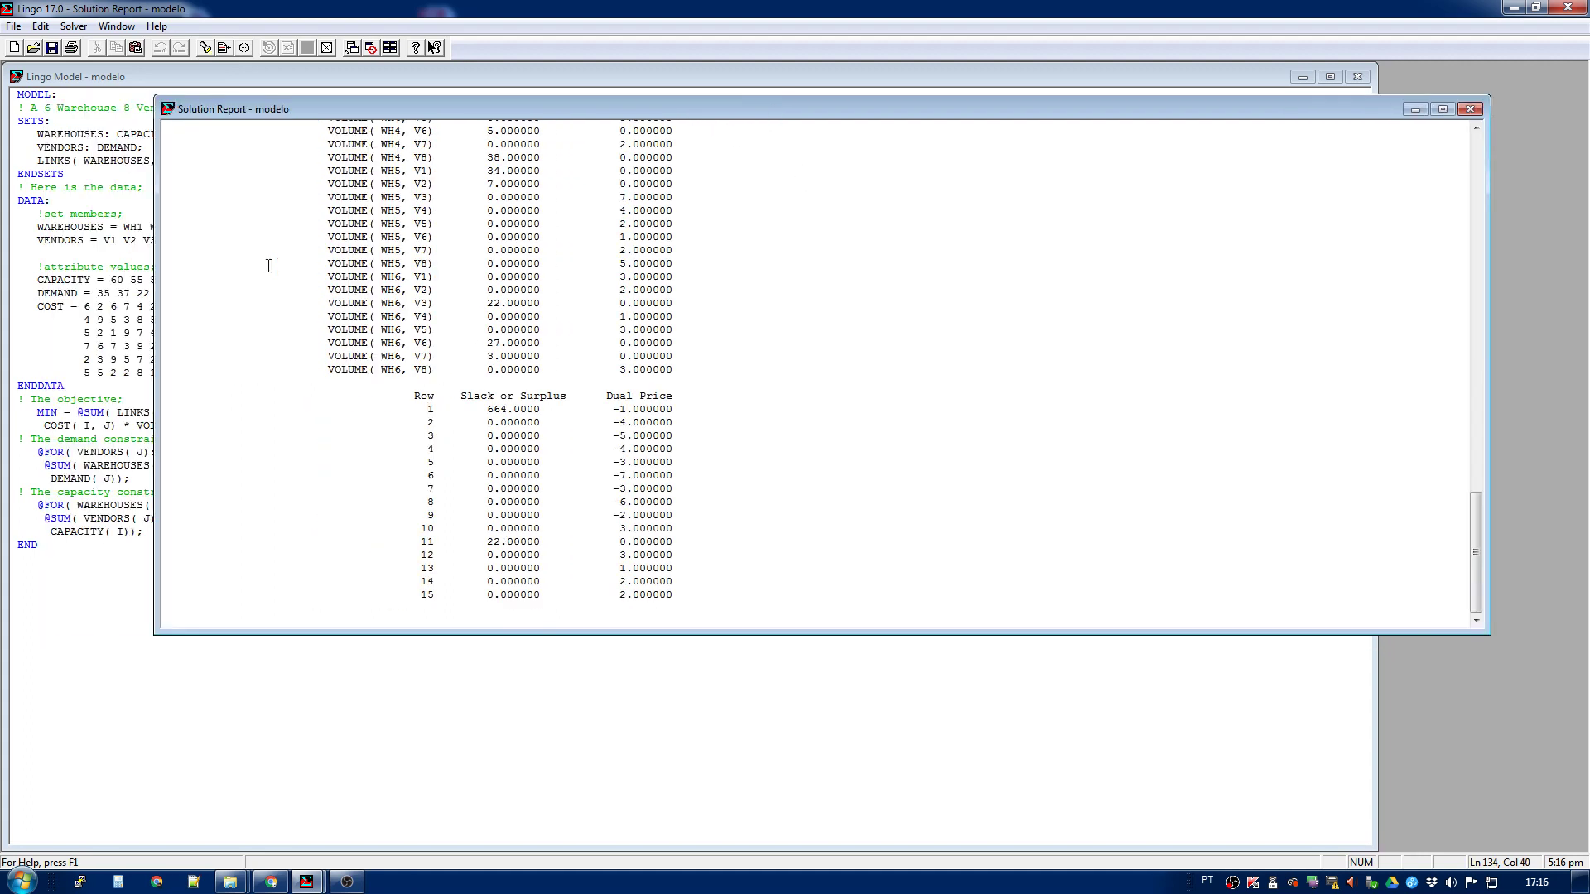
click(98, 171)
click(73, 26)
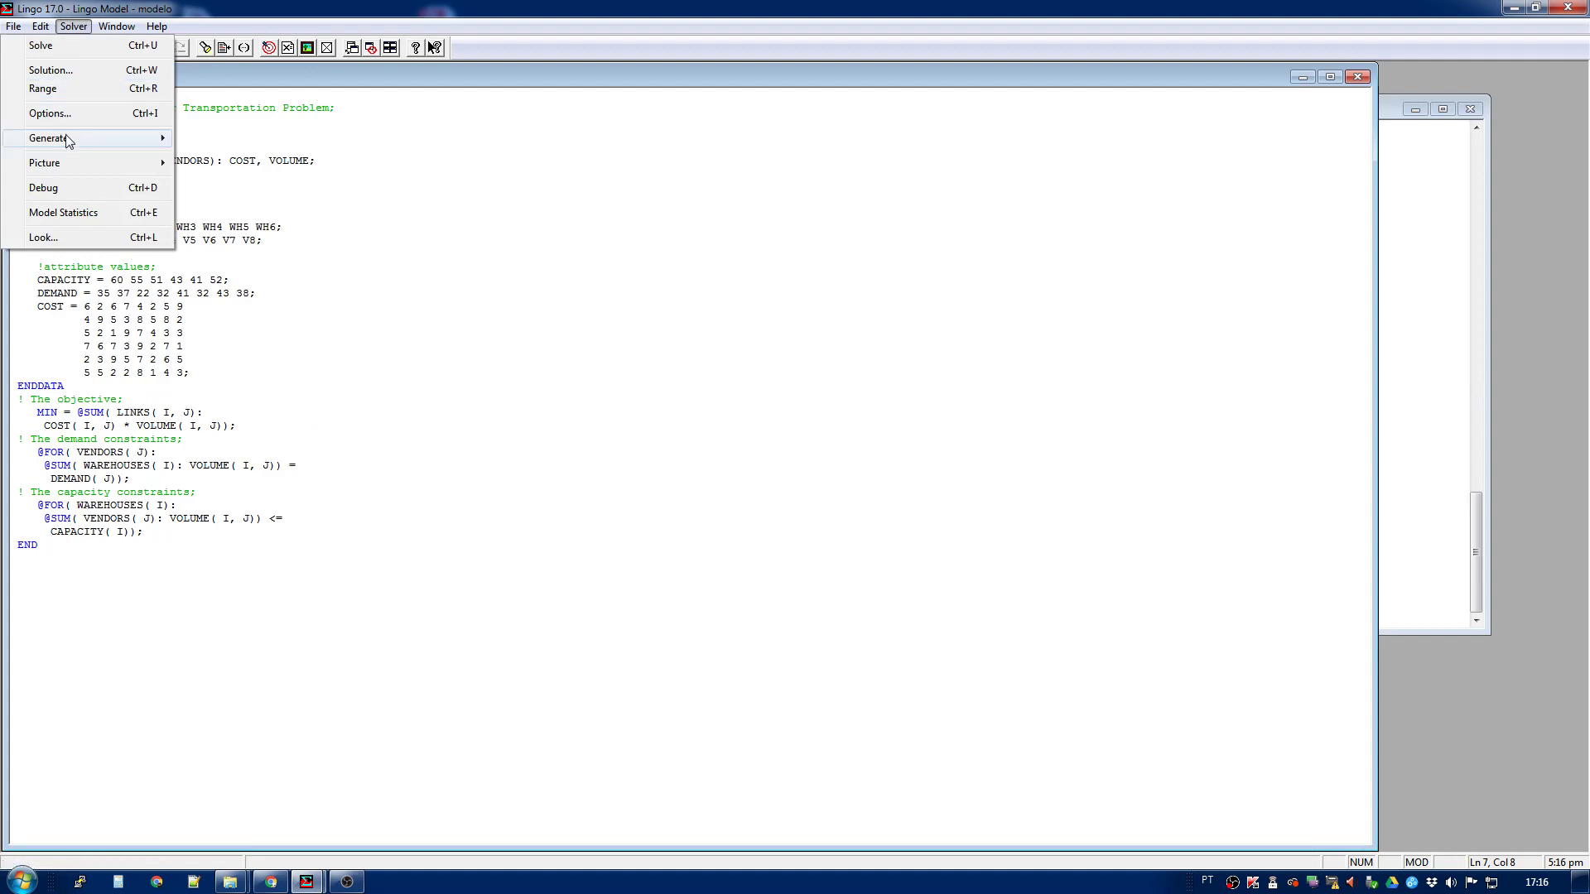
mouse_move(71, 138)
click(245, 135)
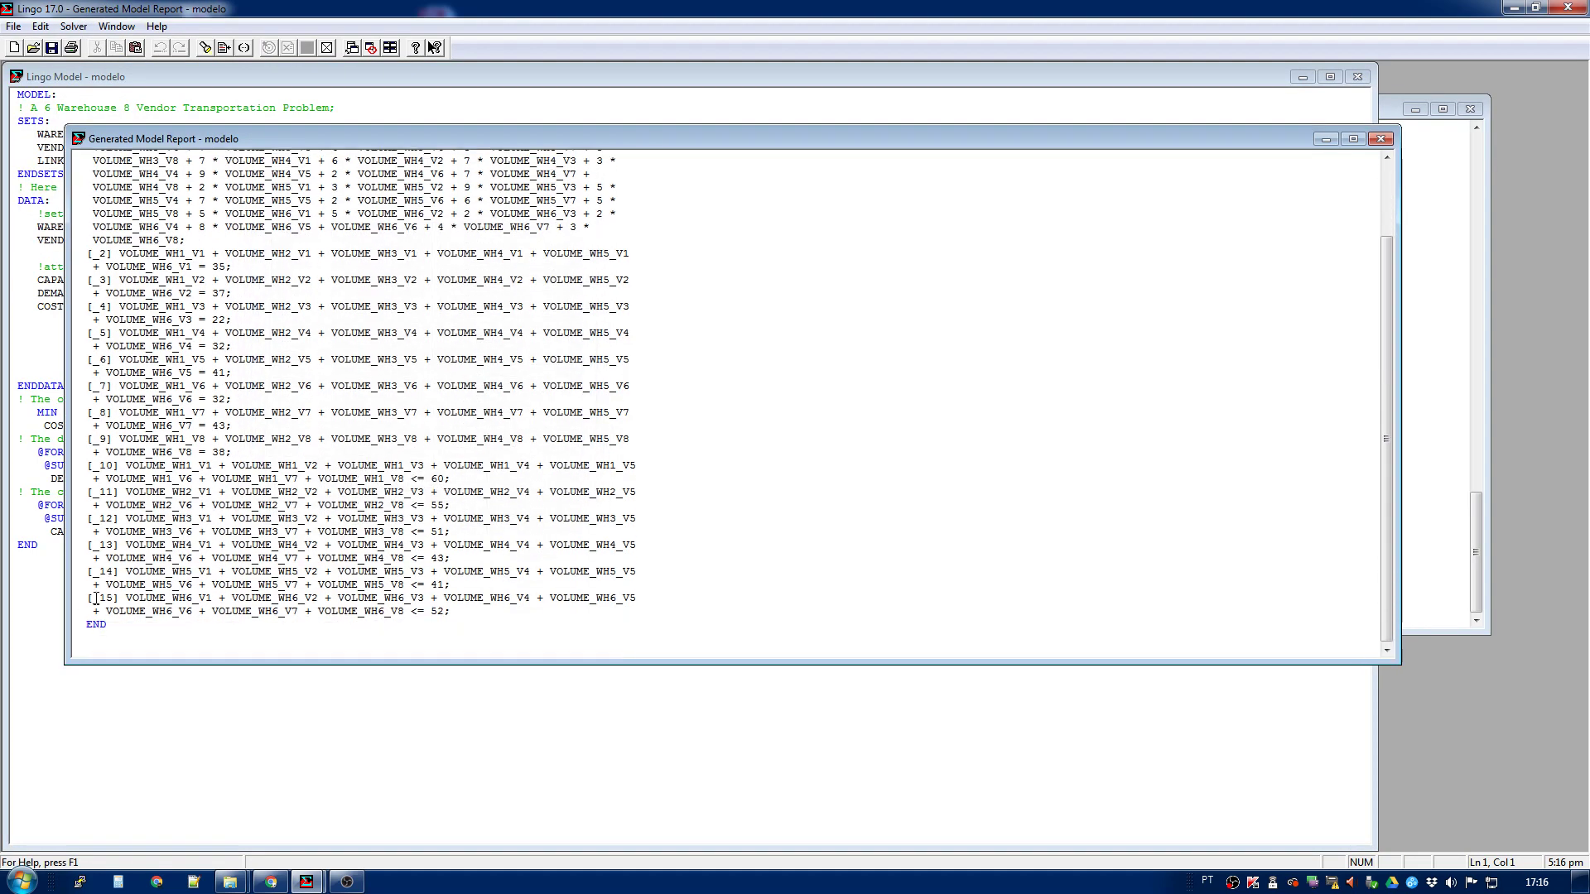
- Compare the generated model's row labels with the rows in the solution report and close the generated report
drag(86, 598, 113, 597)
click(127, 558)
scroll(135, 221, up, 3)
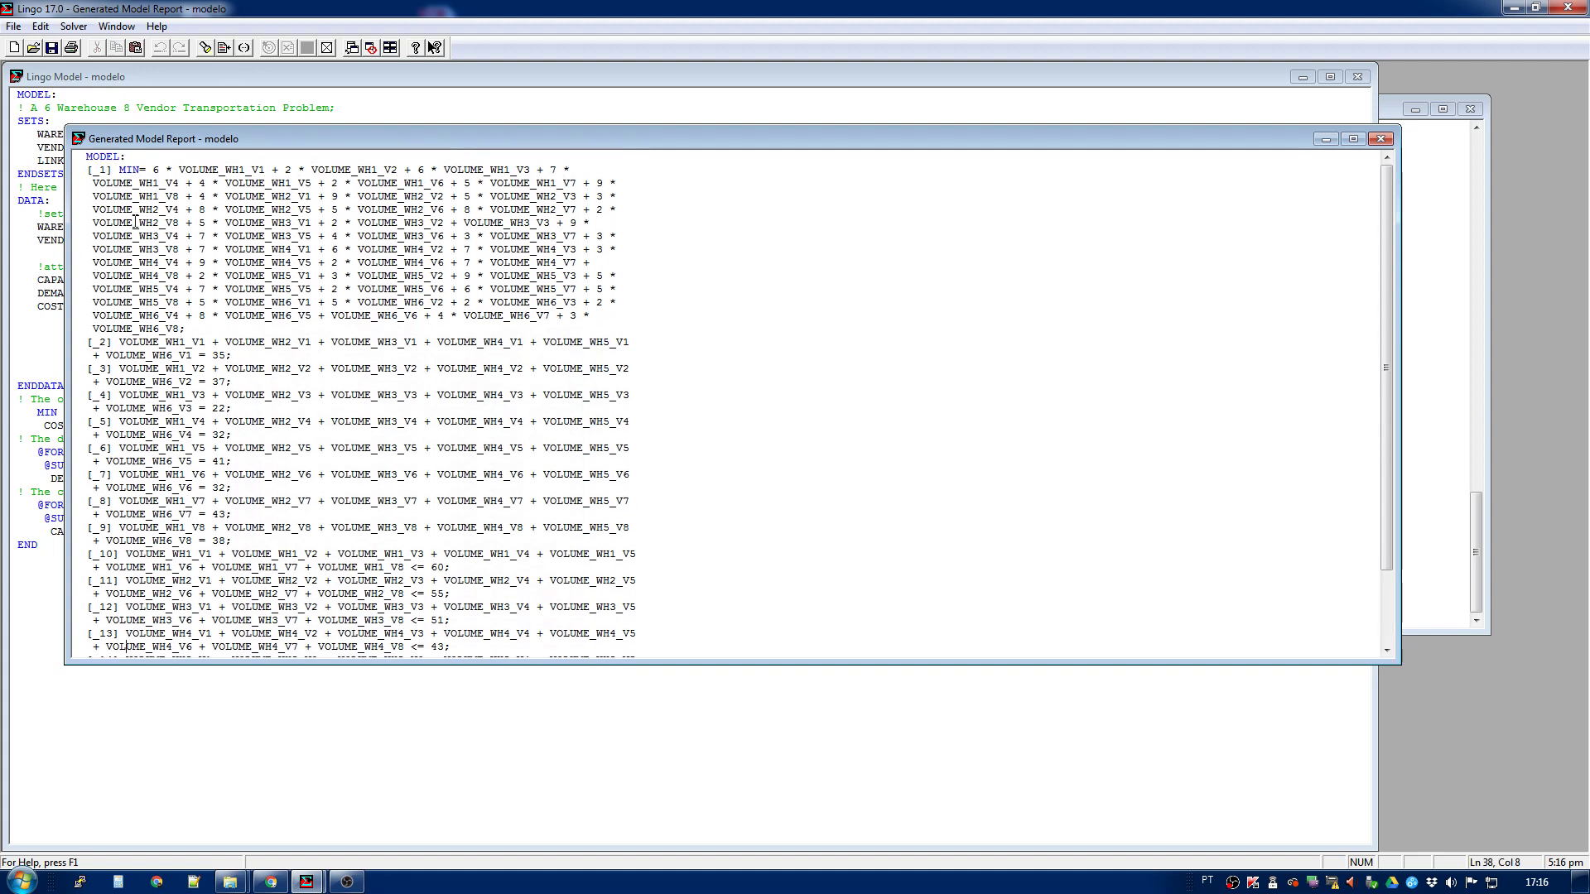
click(101, 171)
scroll(130, 495, down, 3)
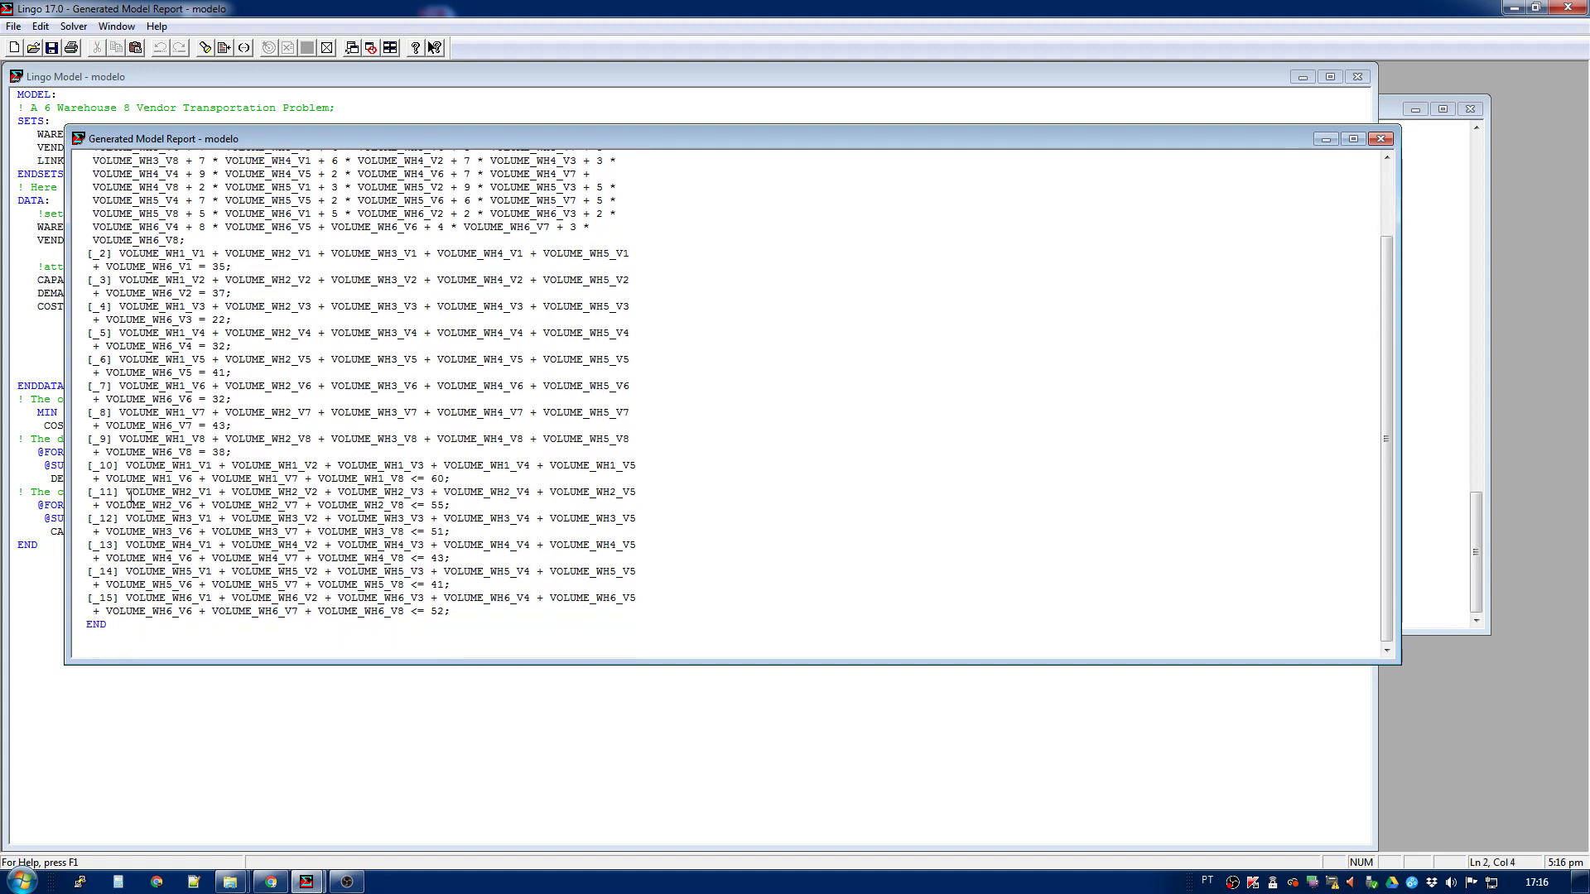
click(1433, 461)
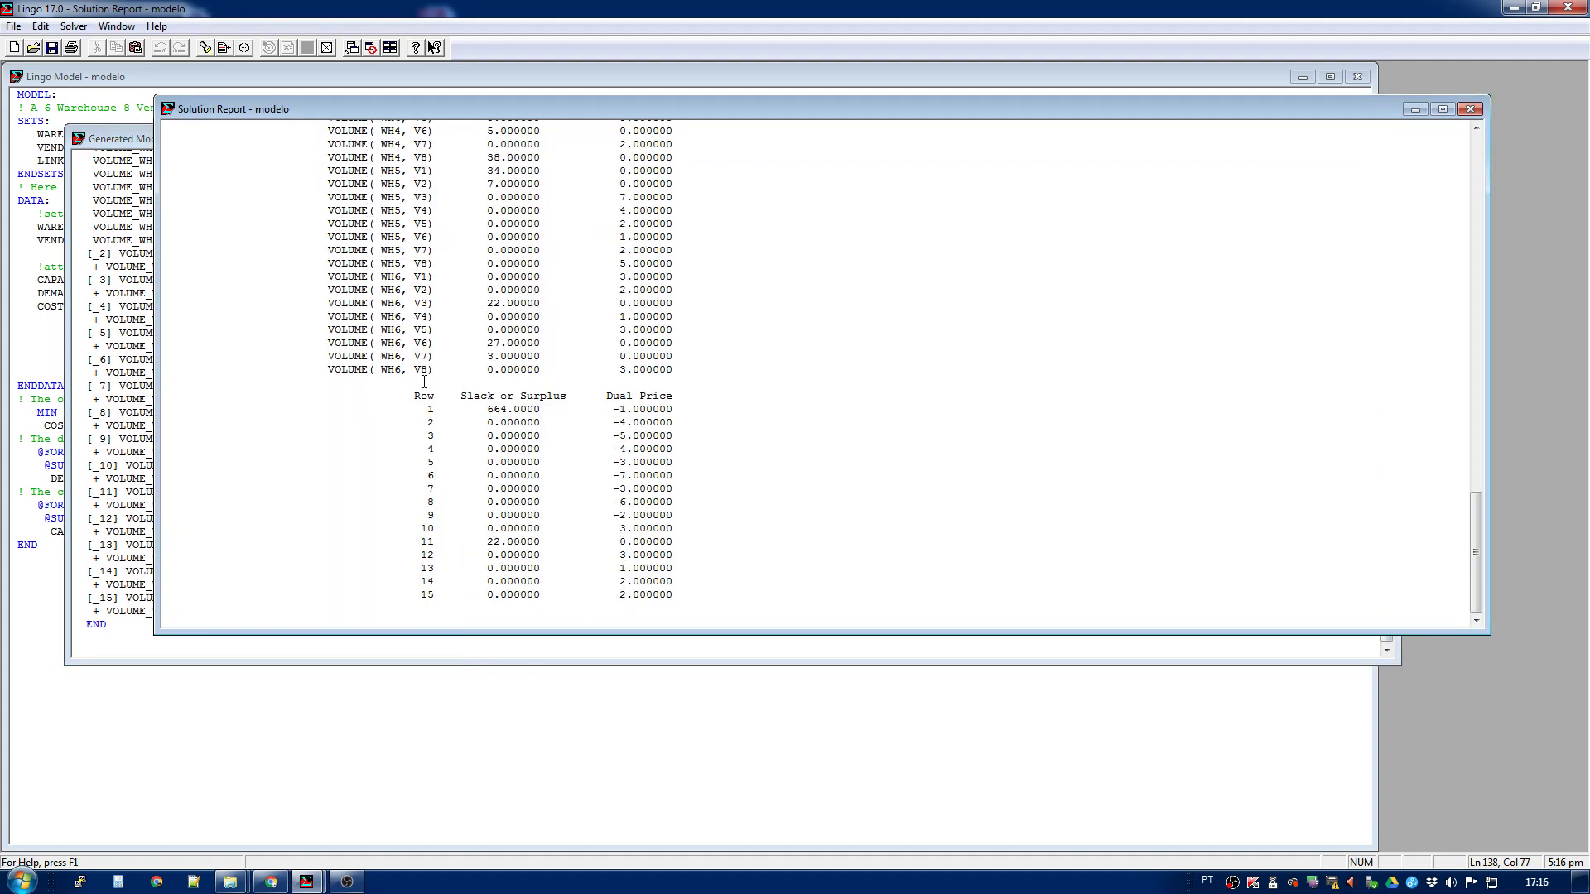
click(135, 267)
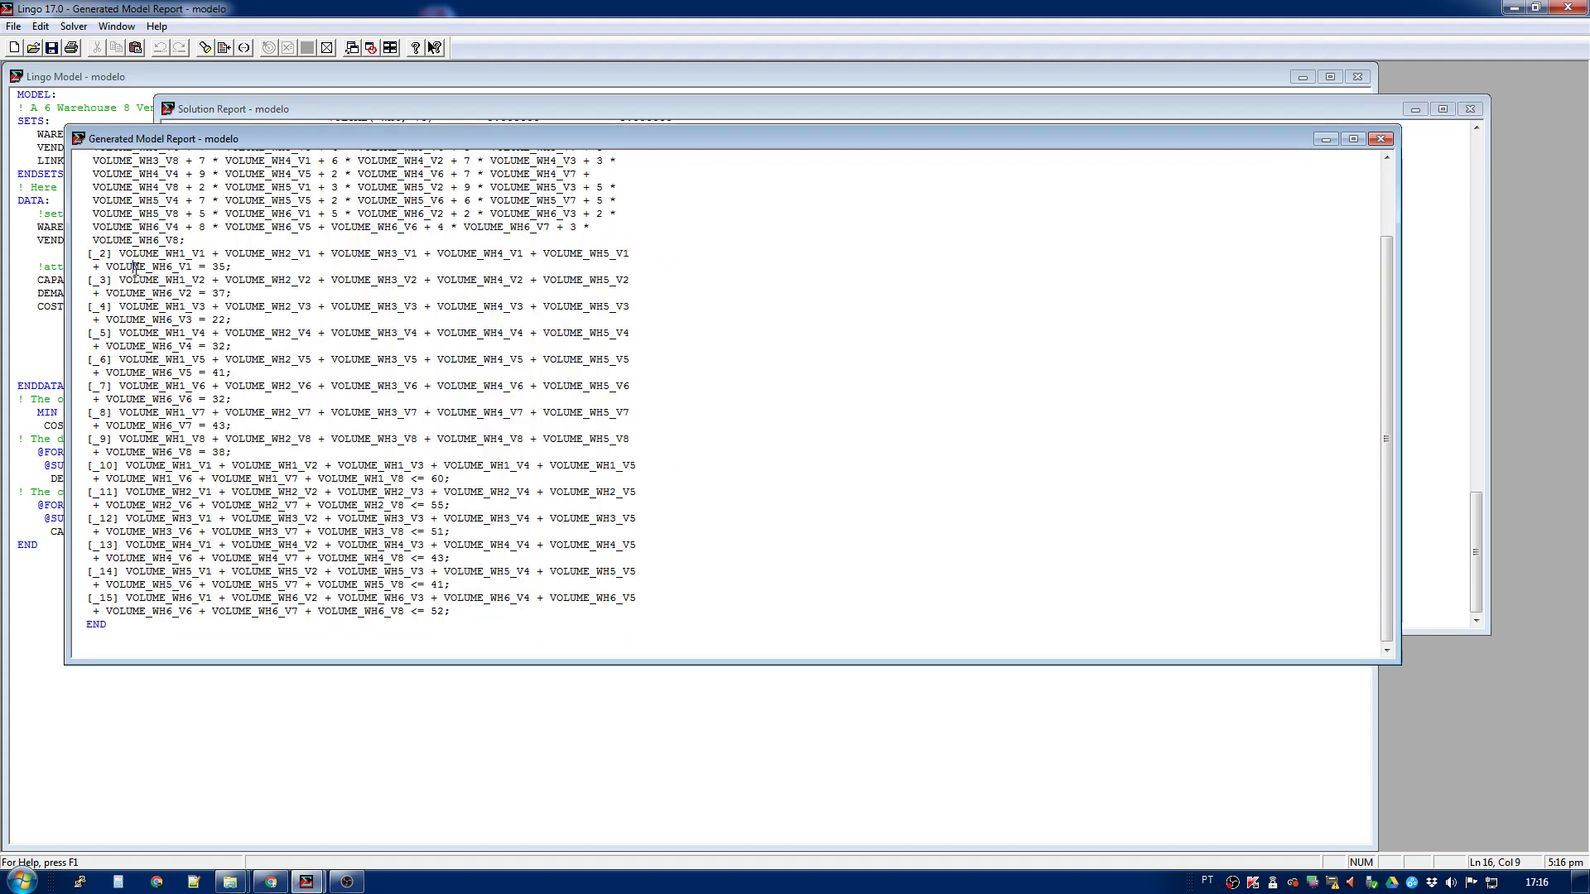
click(1380, 138)
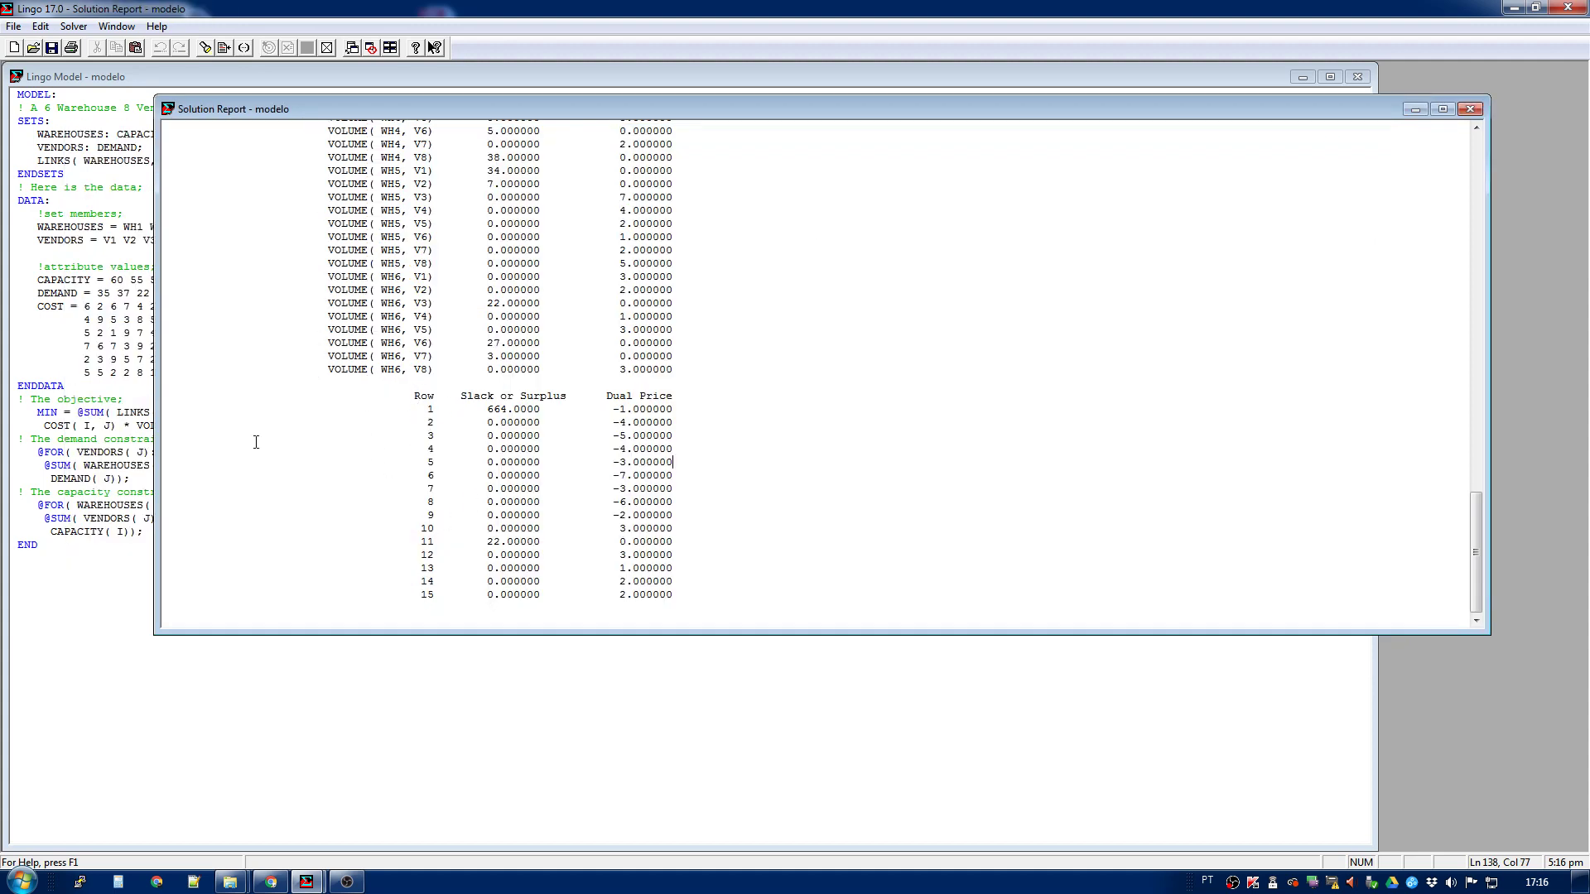
- Look up the Constraint Names topic in the users manual and examine the bracketed [OBJECTIVE] naming example
click(71, 227)
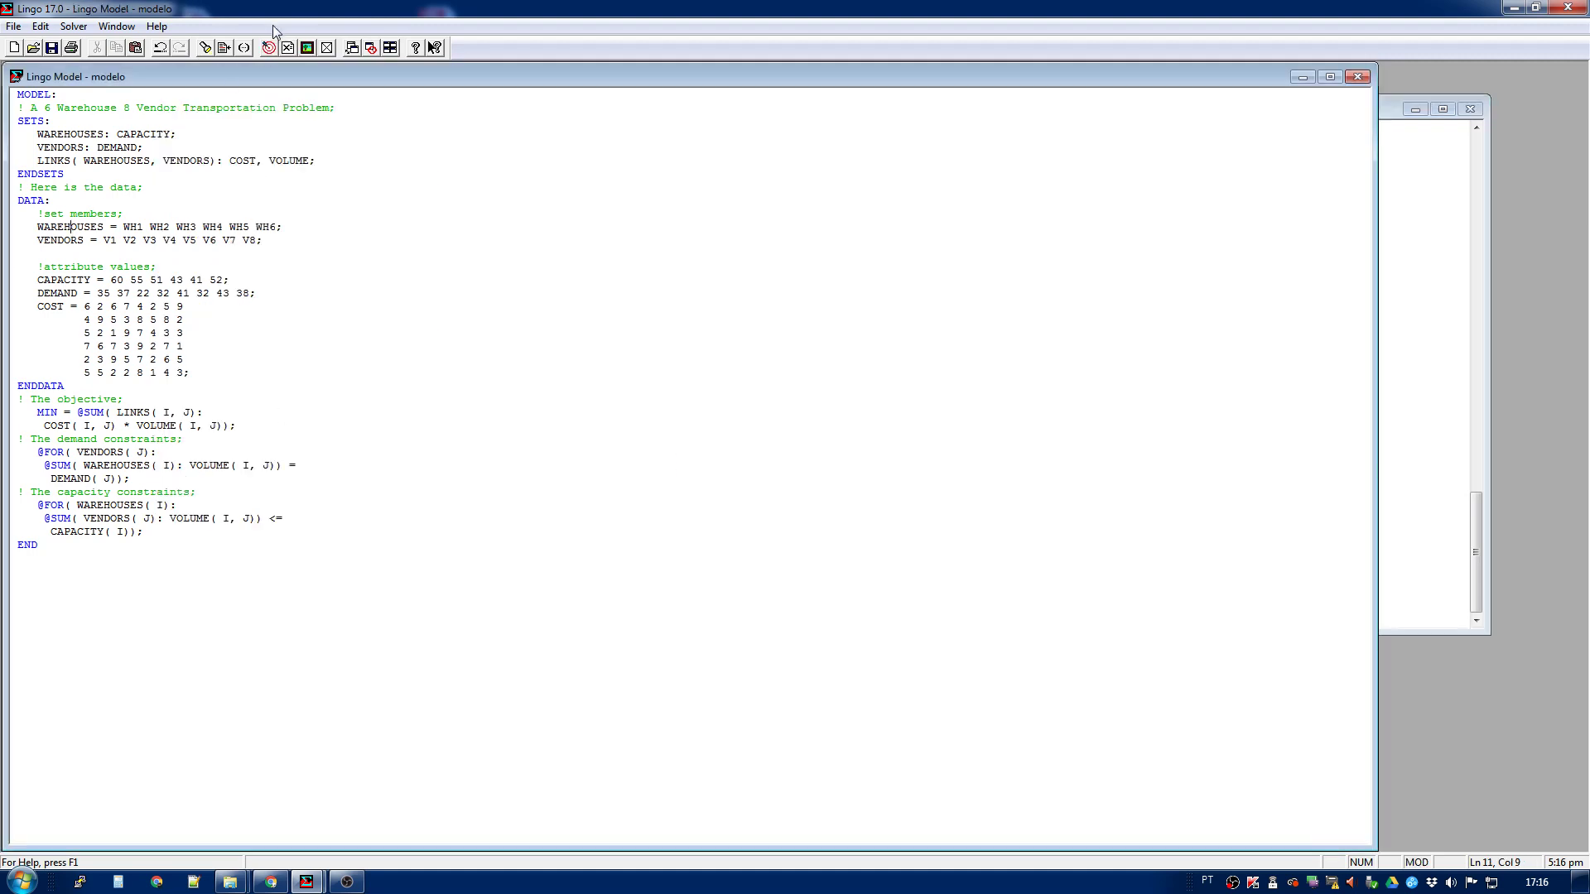
click(425, 47)
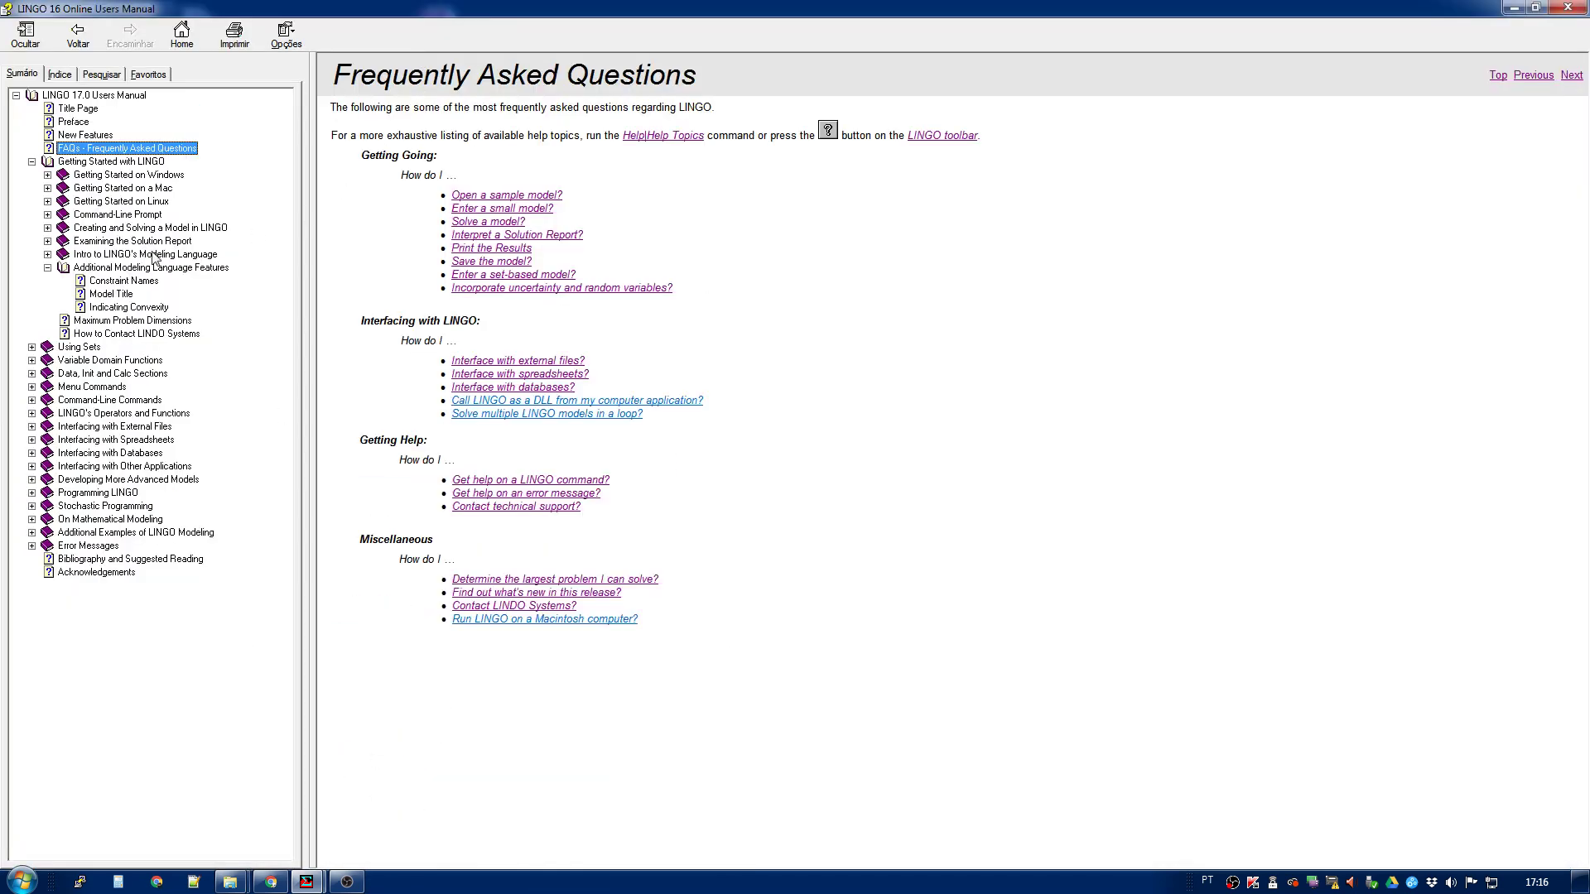
click(123, 280)
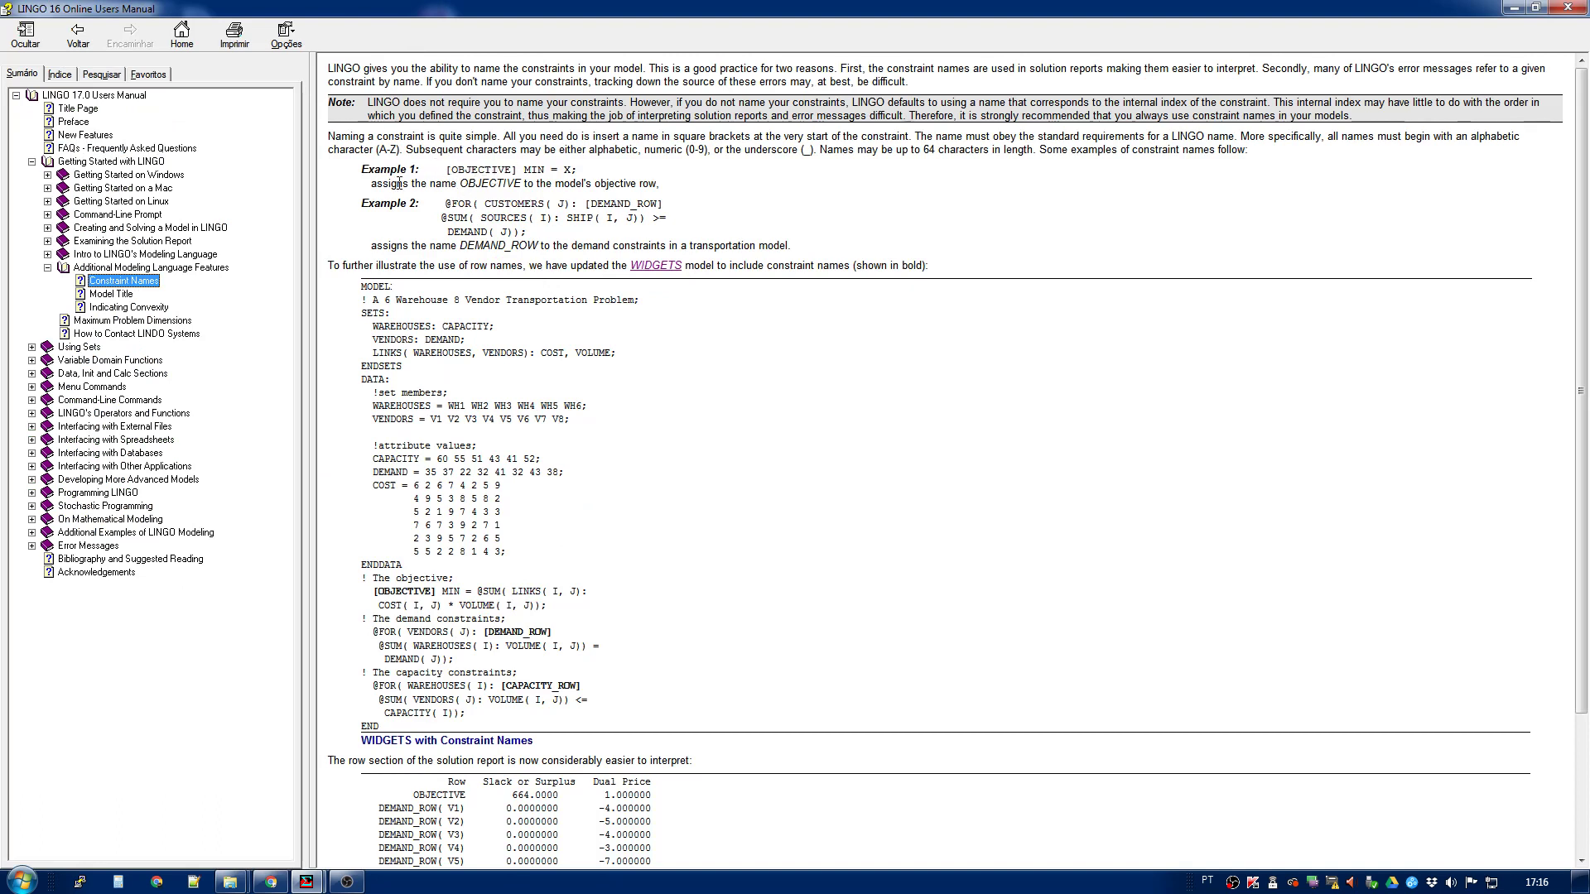
double_click(449, 169)
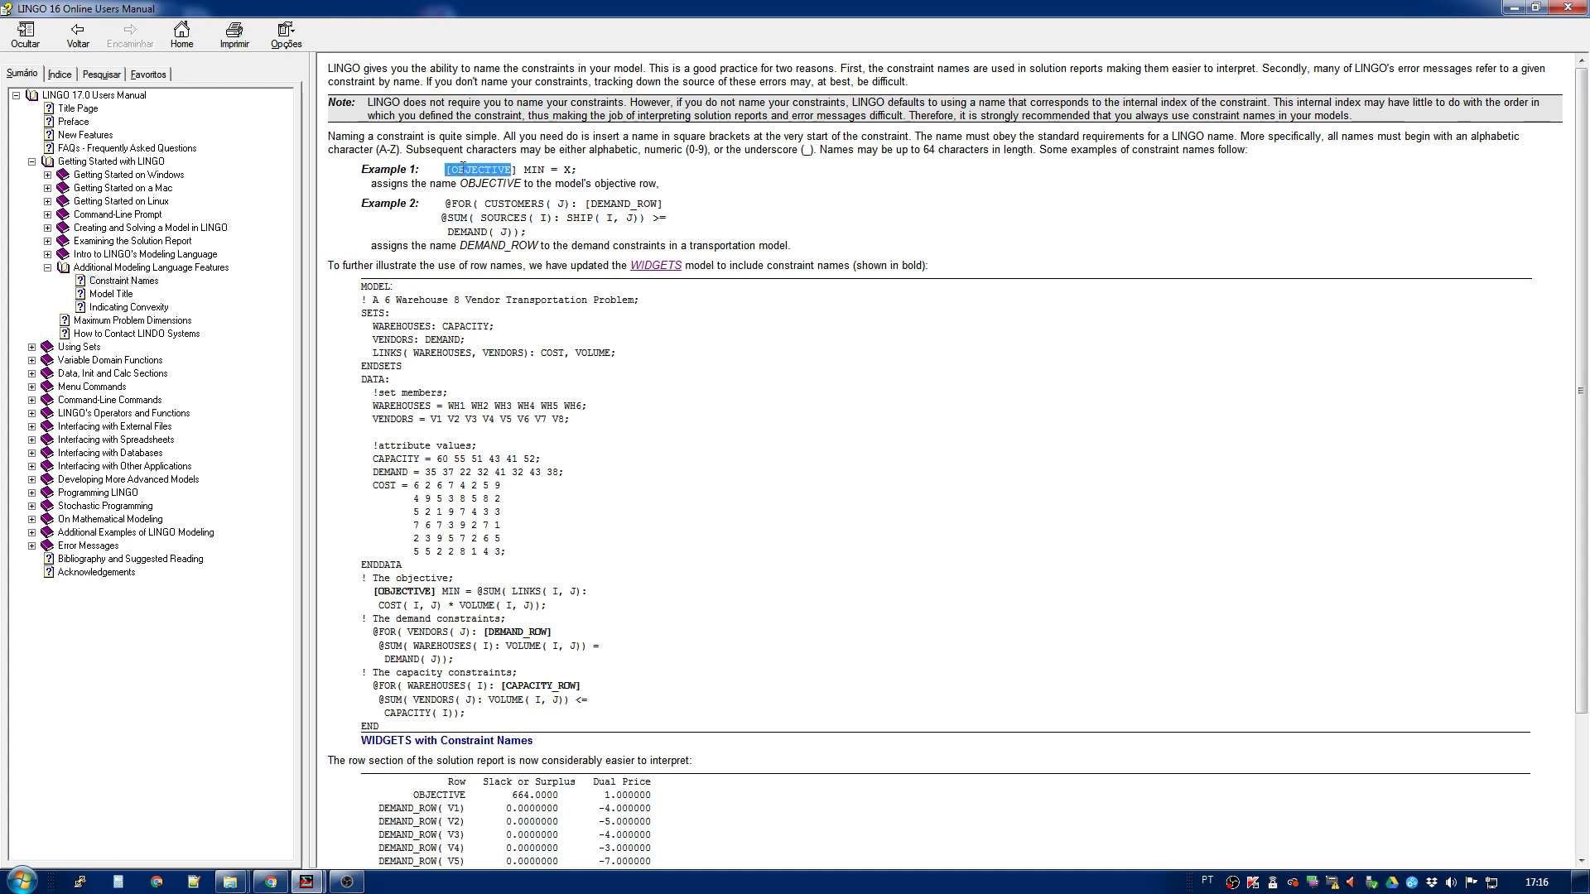
drag(492, 168, 517, 169)
drag(452, 169, 513, 169)
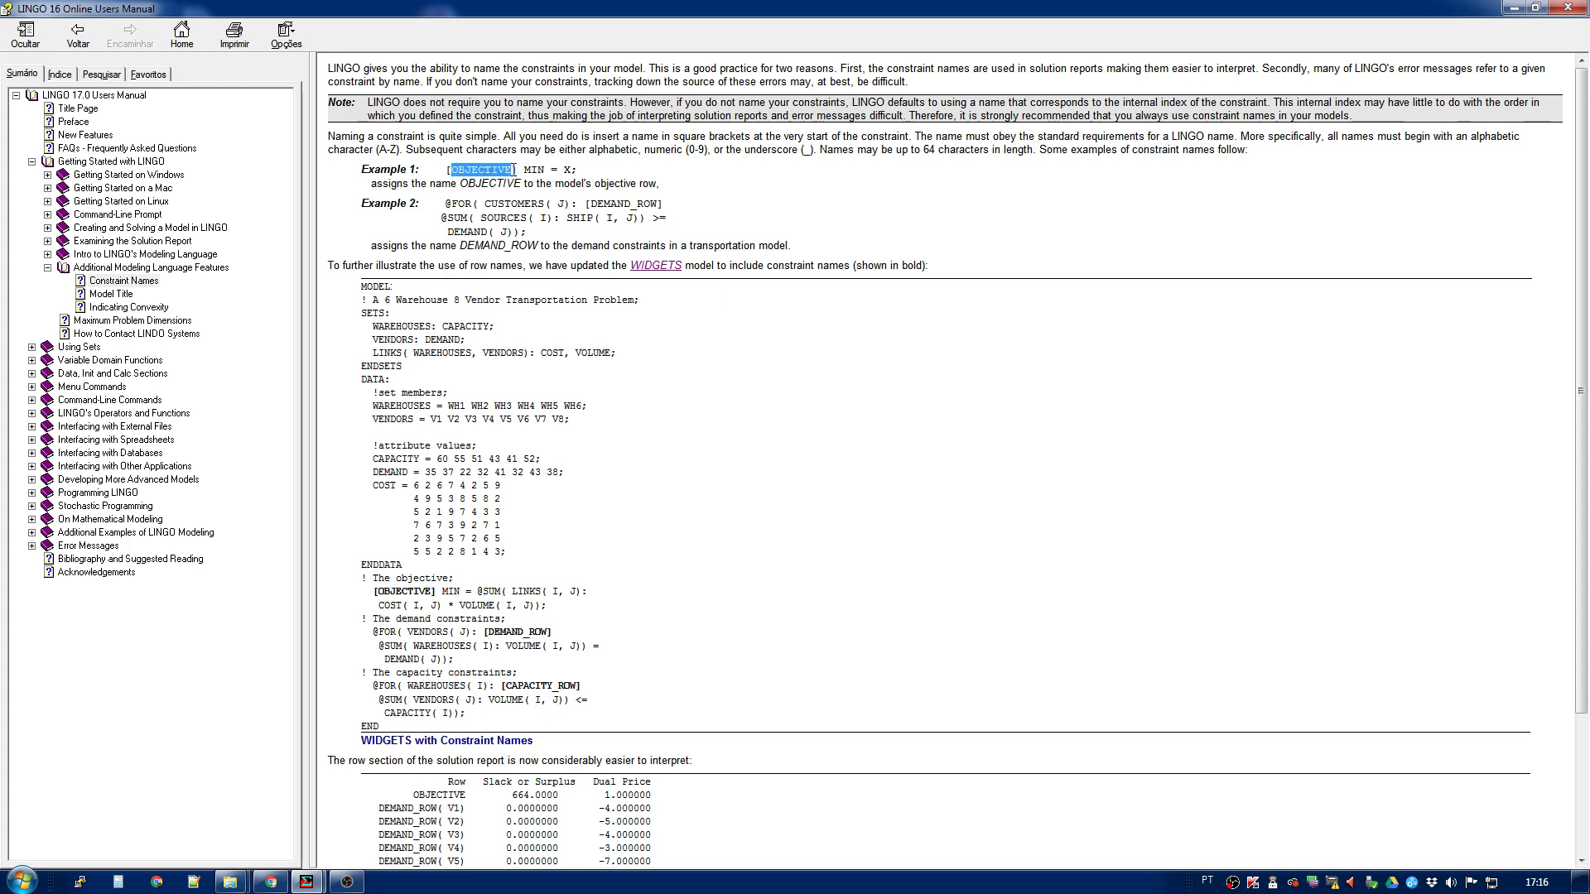
click(461, 169)
- Return to the model and name the objective row by inserting [FO] before MIN
click(1513, 7)
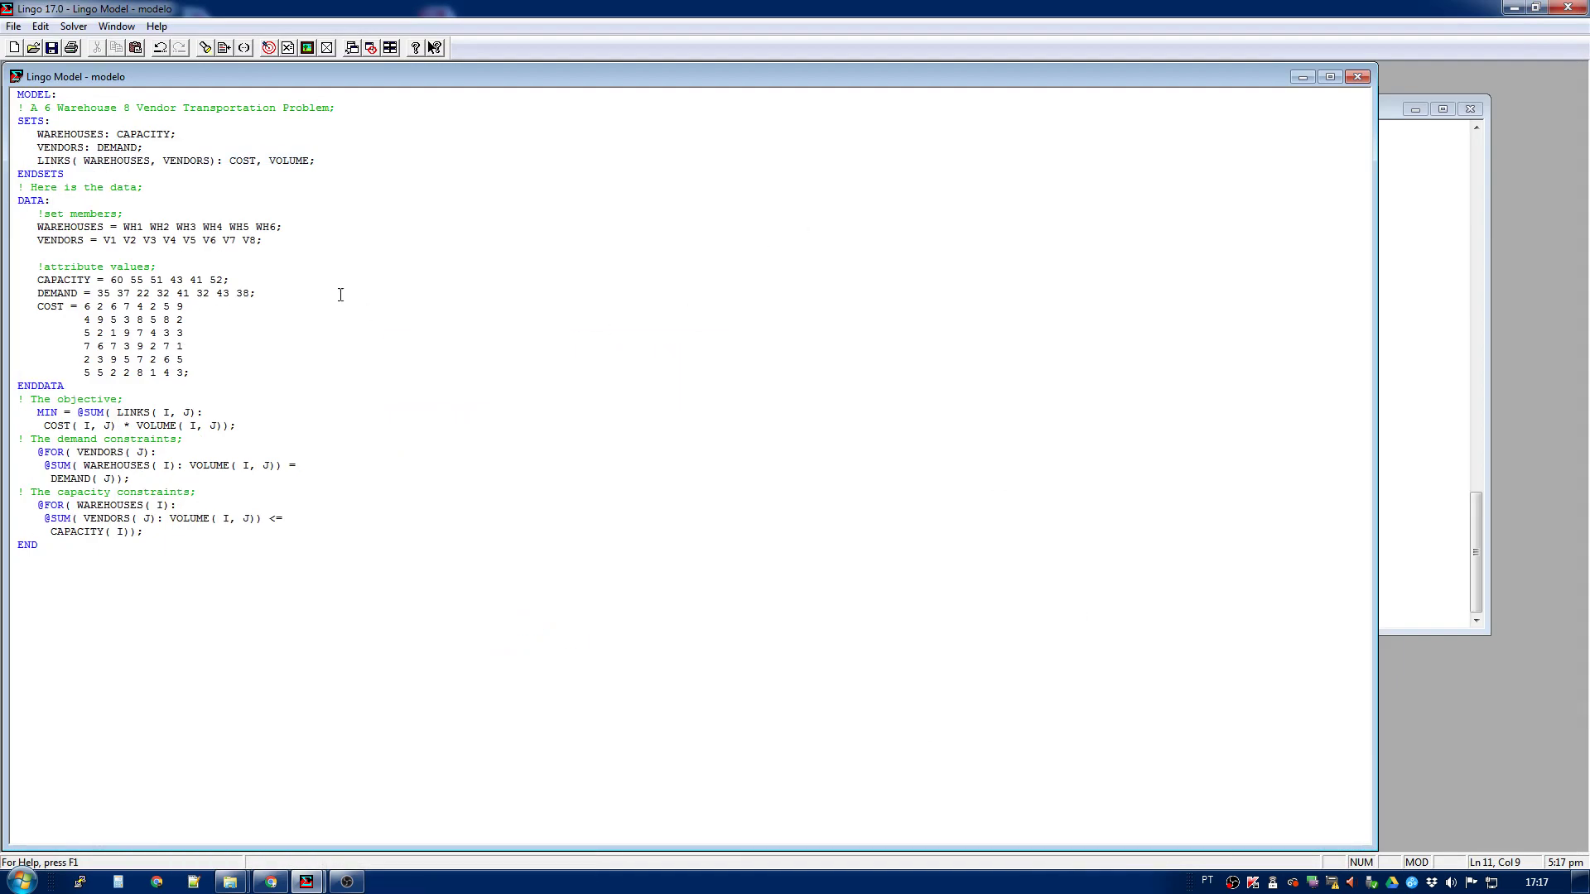
click(38, 412)
text([])
text(FO)
click(36, 453)
- Solve the model again, check the objective's row name in the solution report and close the report
click(268, 47)
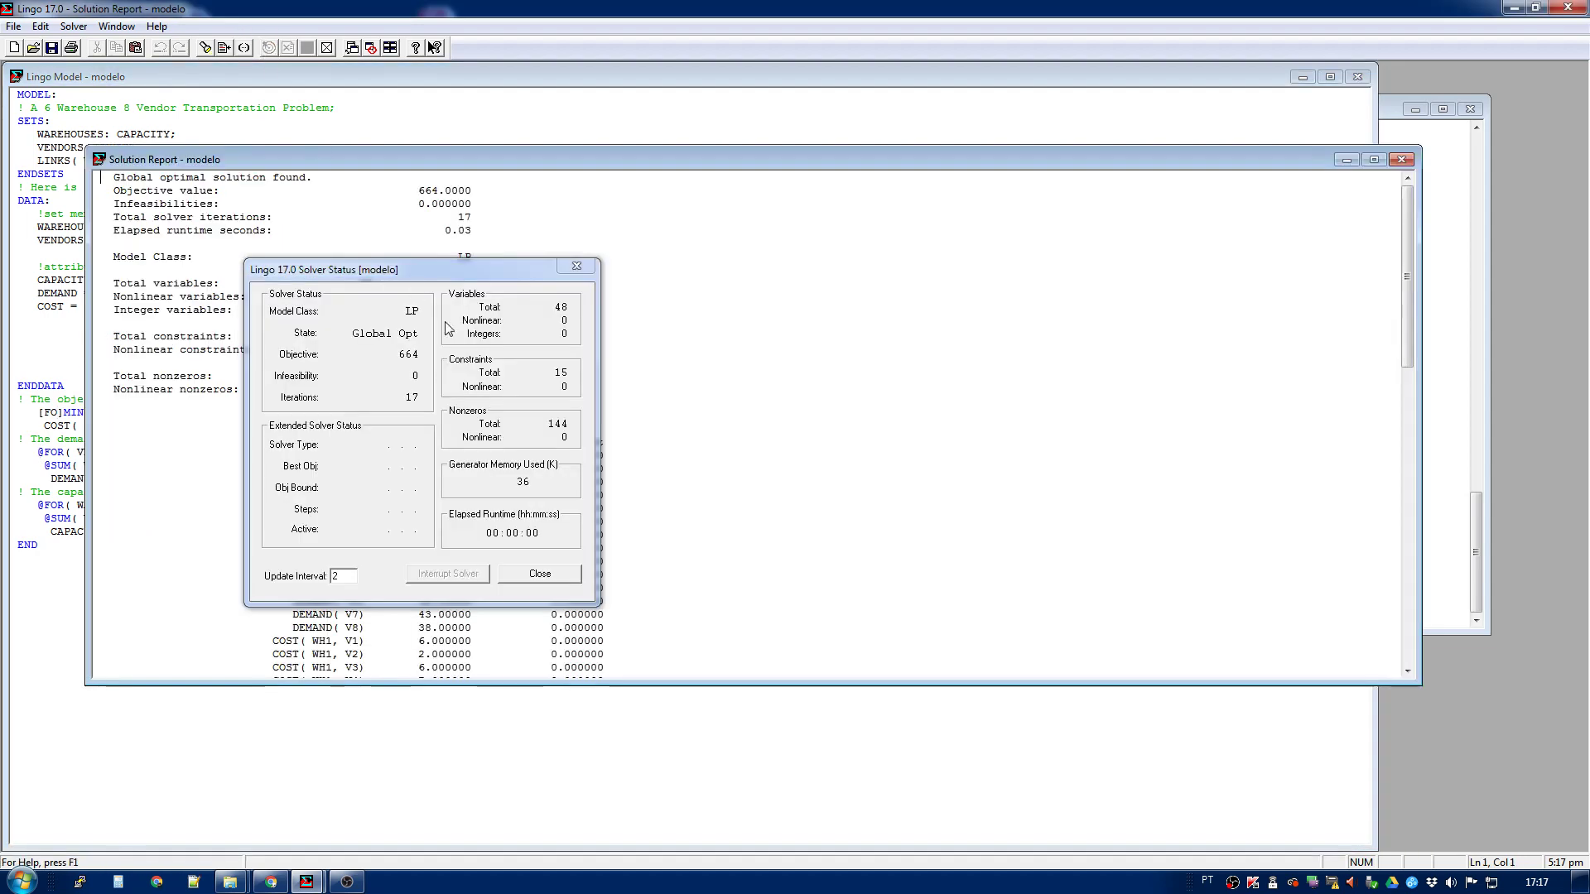
click(576, 266)
scroll(660, 256, down, 20)
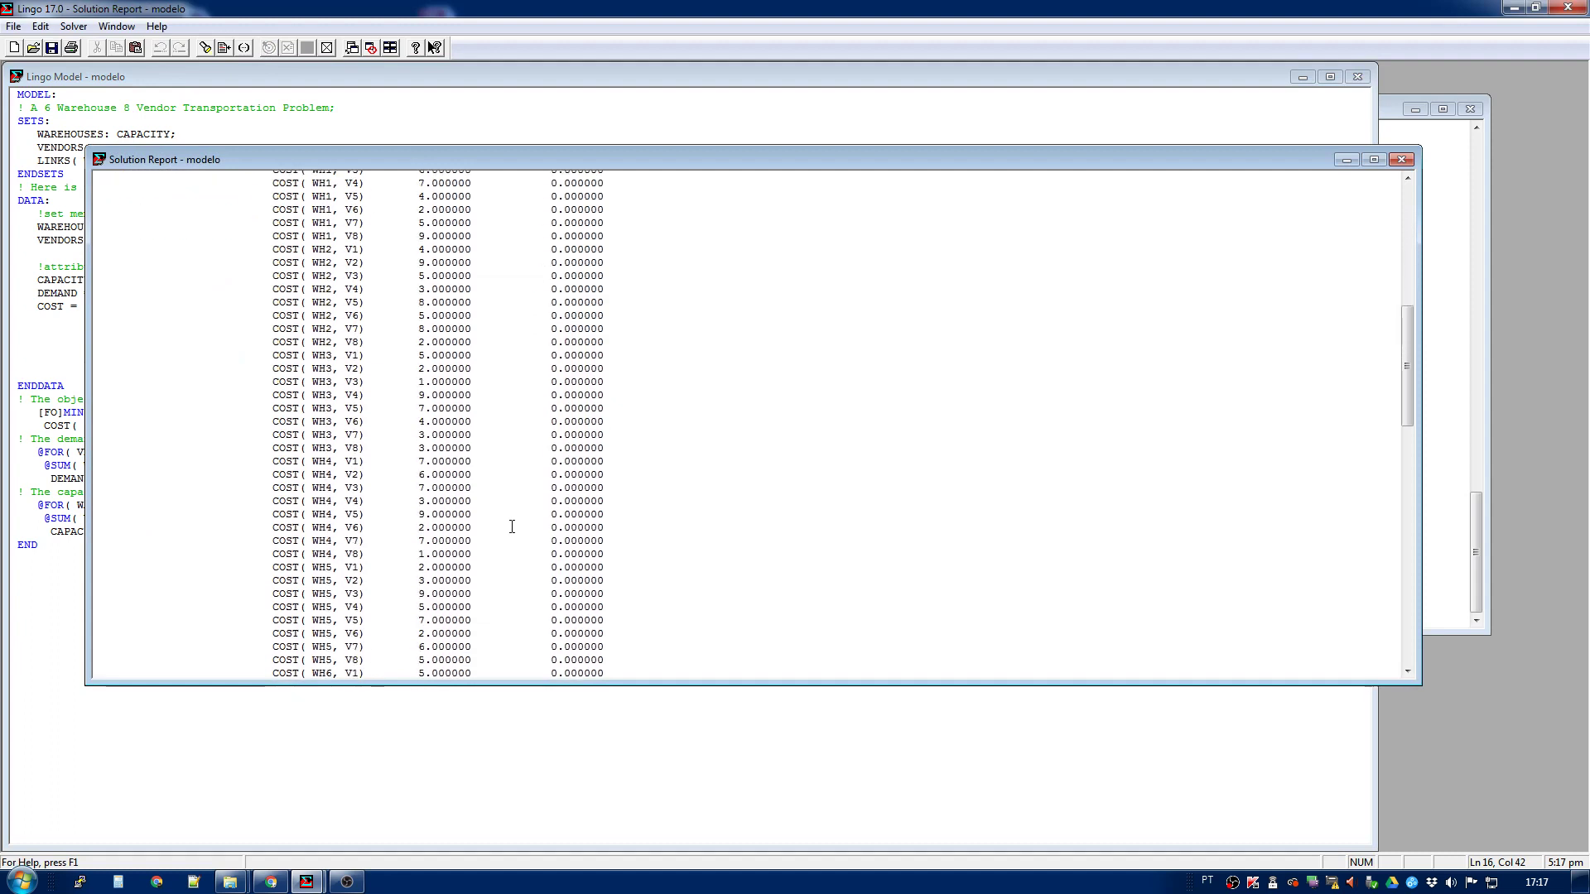
scroll(484, 550, down, 14)
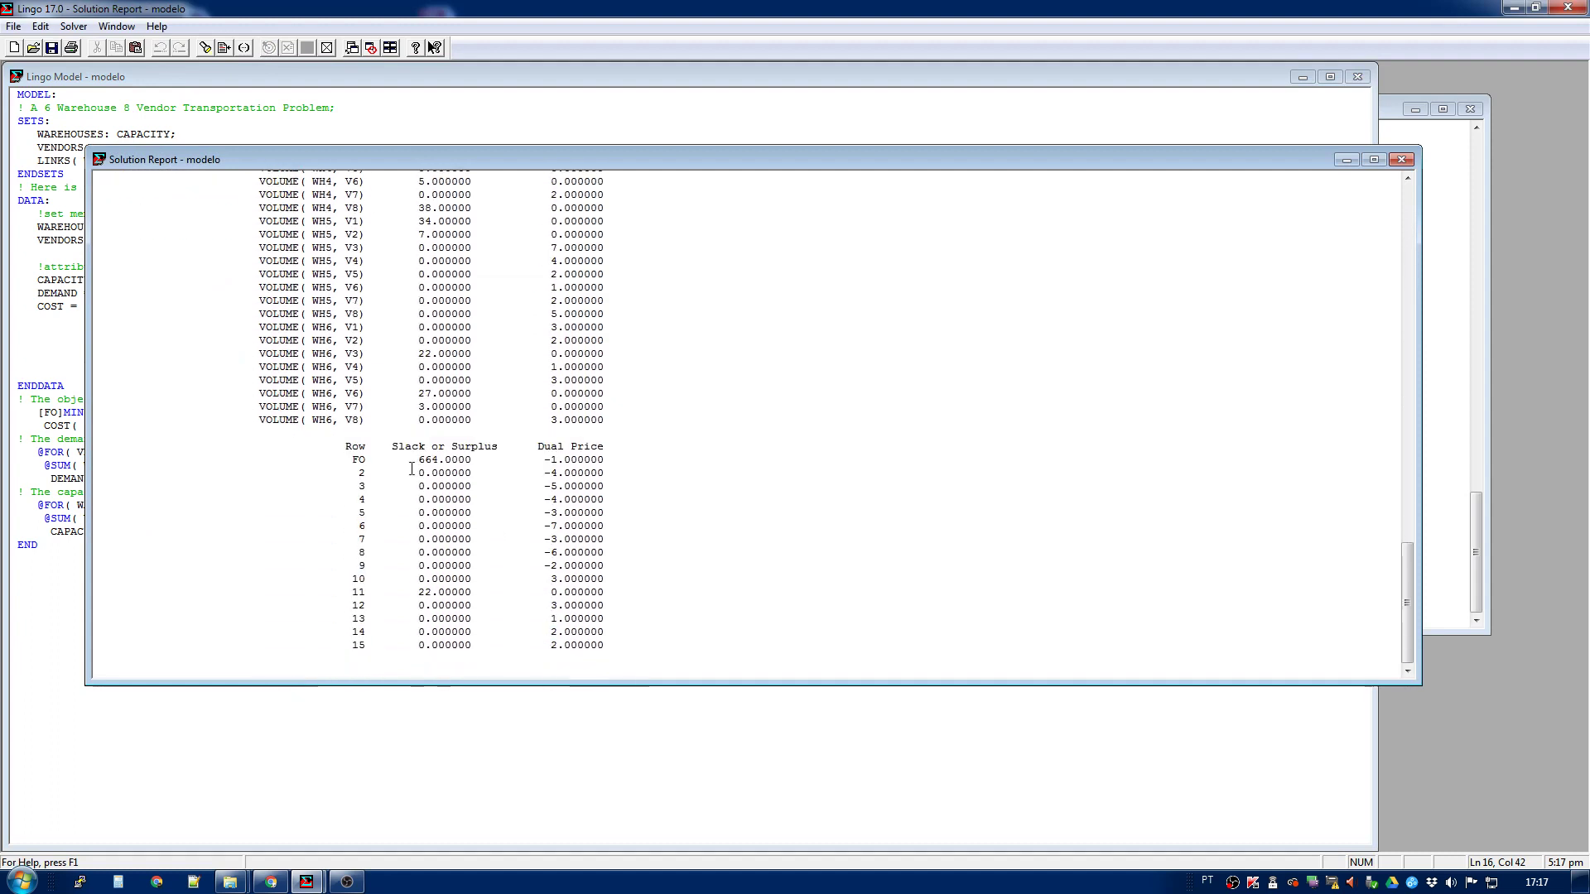
double_click(358, 459)
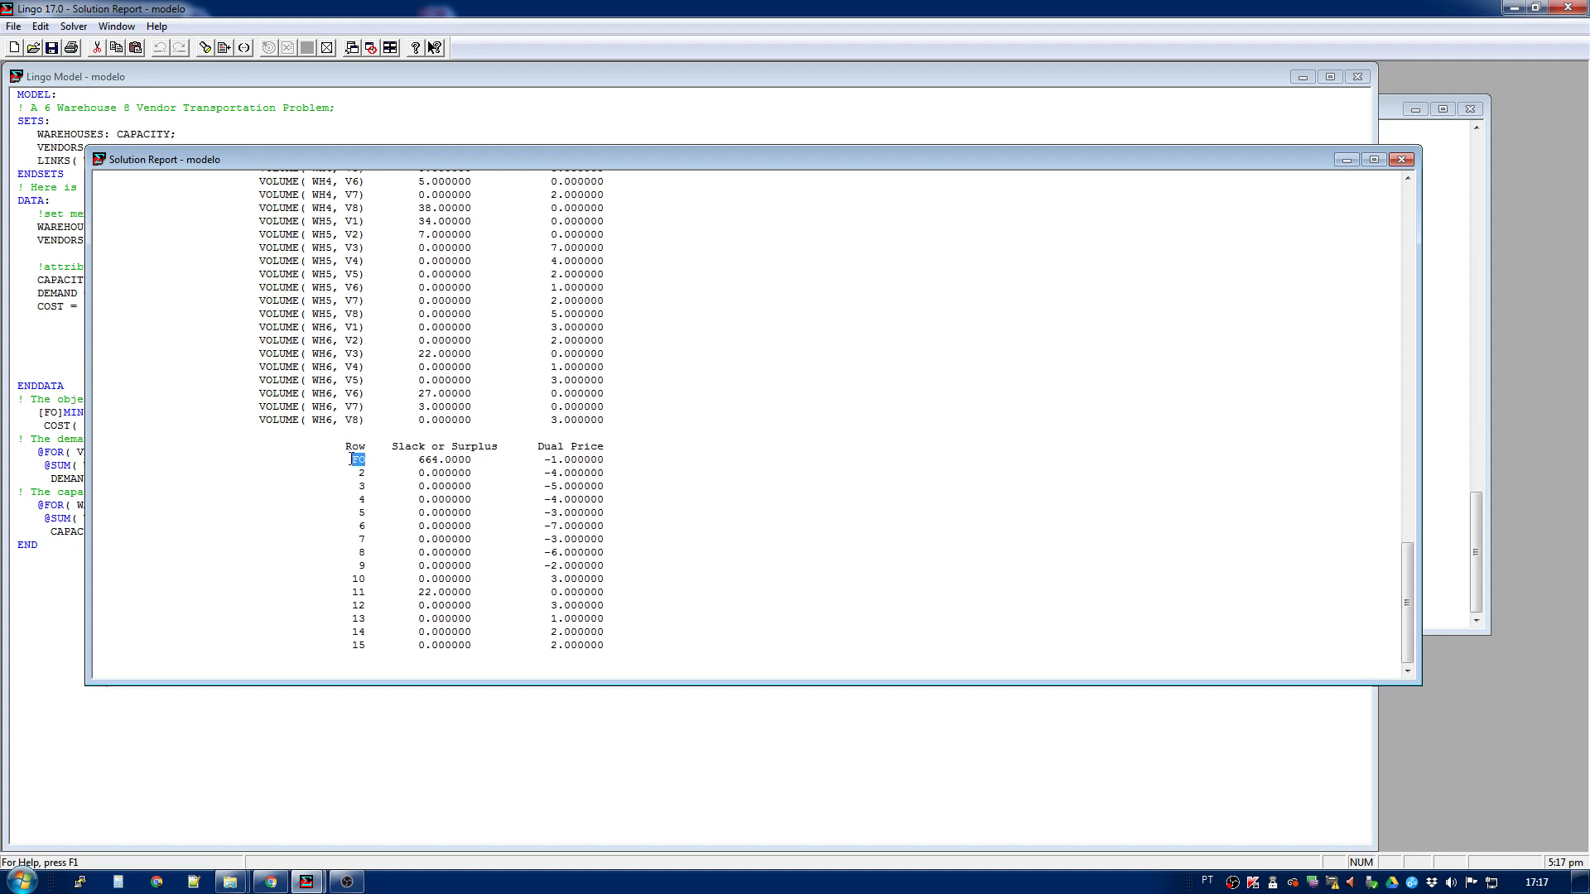
click(399, 460)
click(1401, 159)
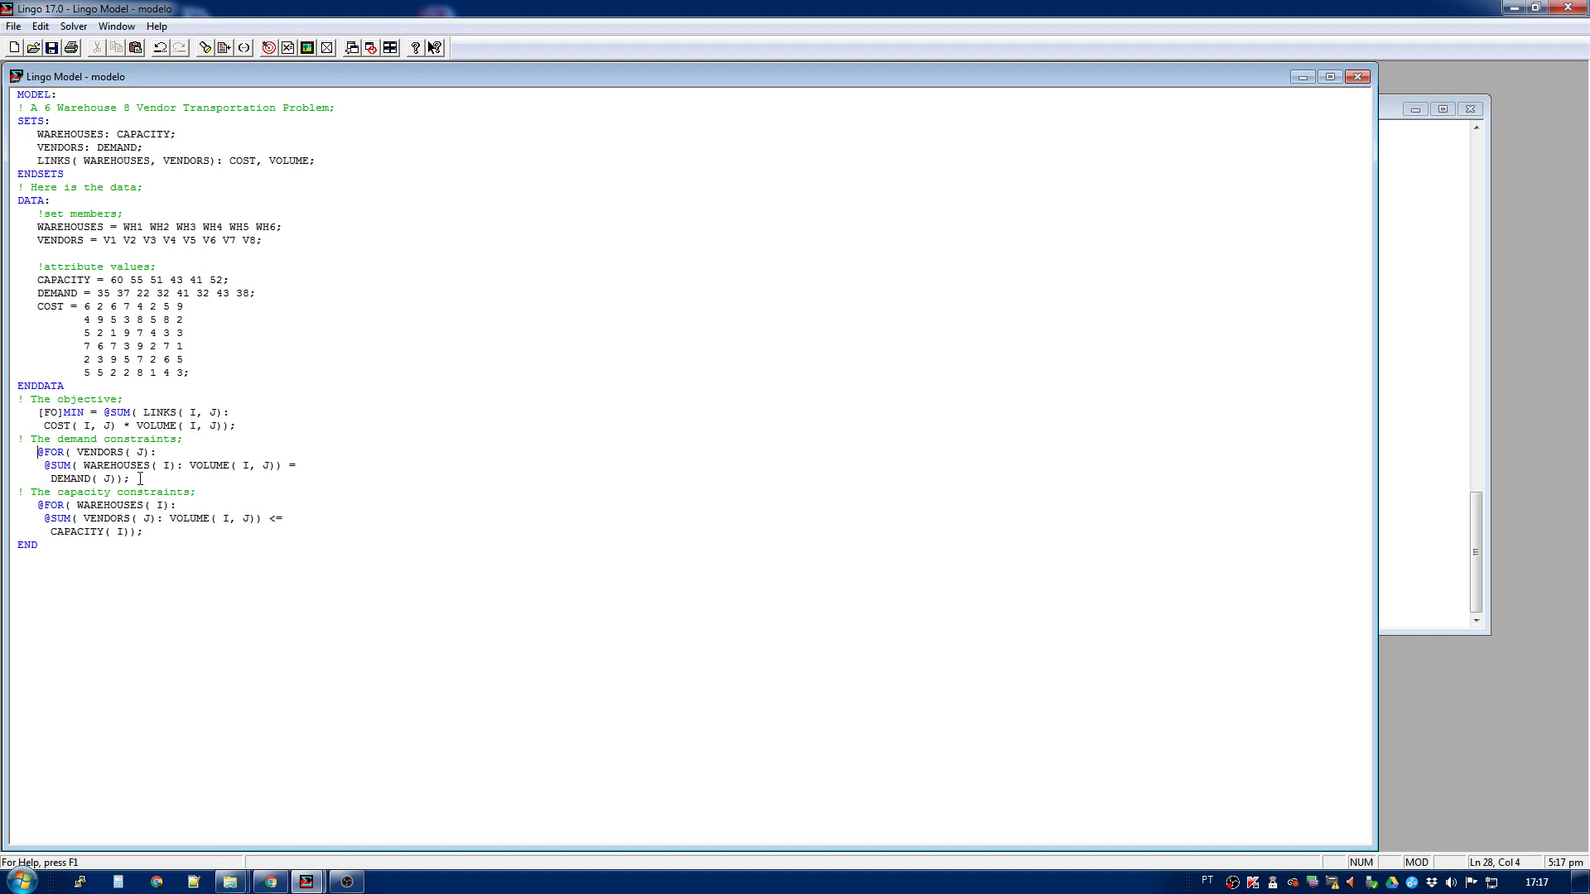
text([])
text(DEMANDA)
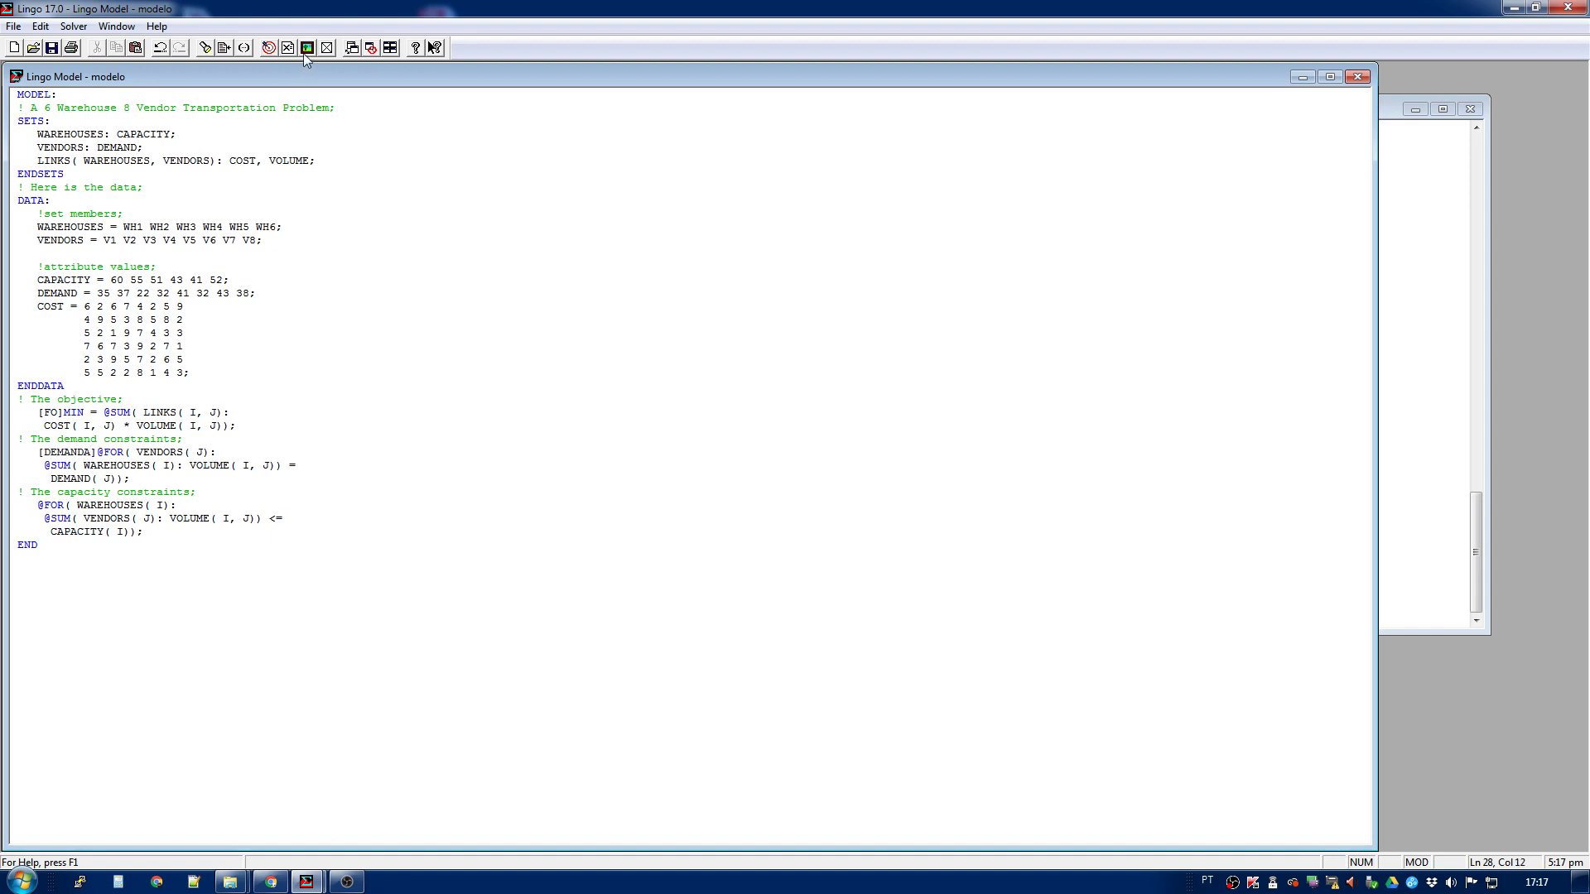
click(269, 48)
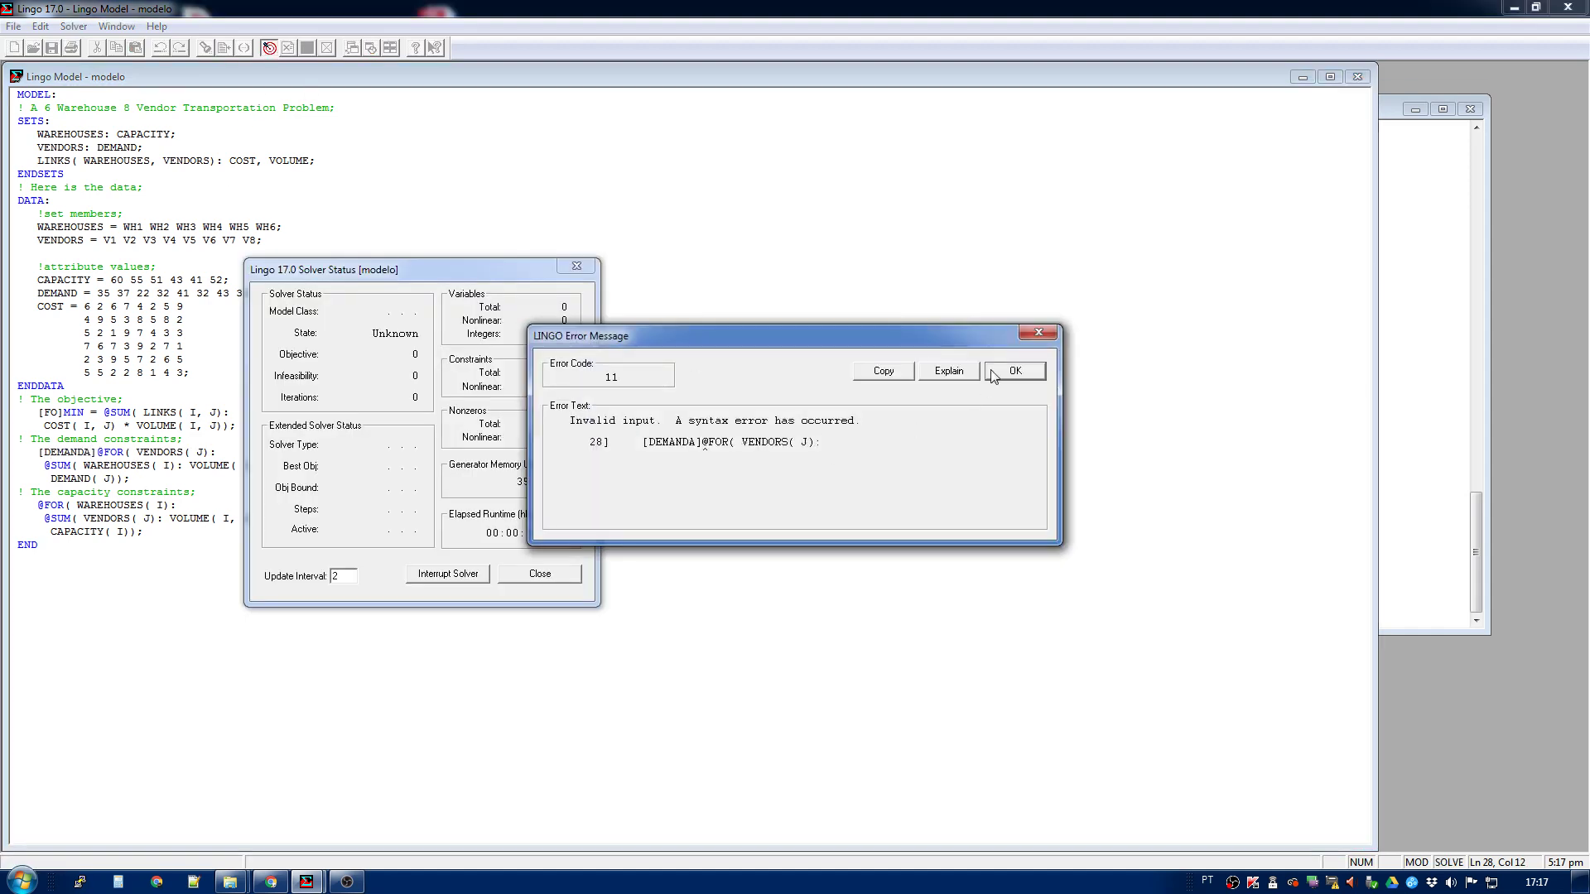
click(1015, 370)
click(576, 265)
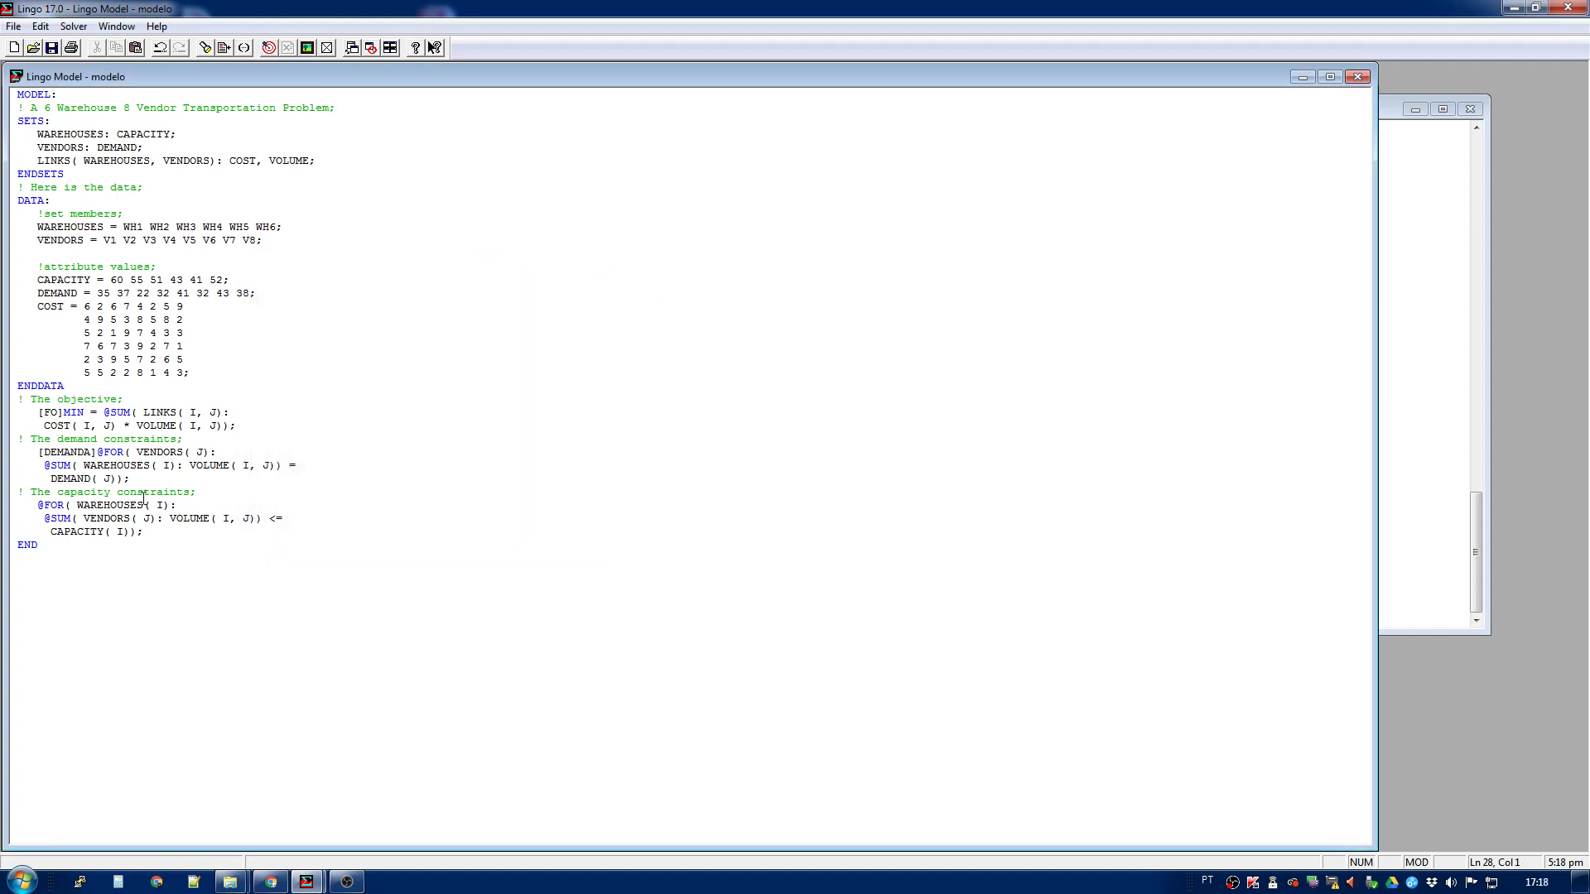
mouse_move(105, 453)
mouse_down()
mouse_move(18, 453)
mouse_move(120, 445)
mouse_up()
click(59, 458)
click(36, 453)
shift+click(96, 452)
key(ctrl+c)
key(Delete)
key(ctrl+v)
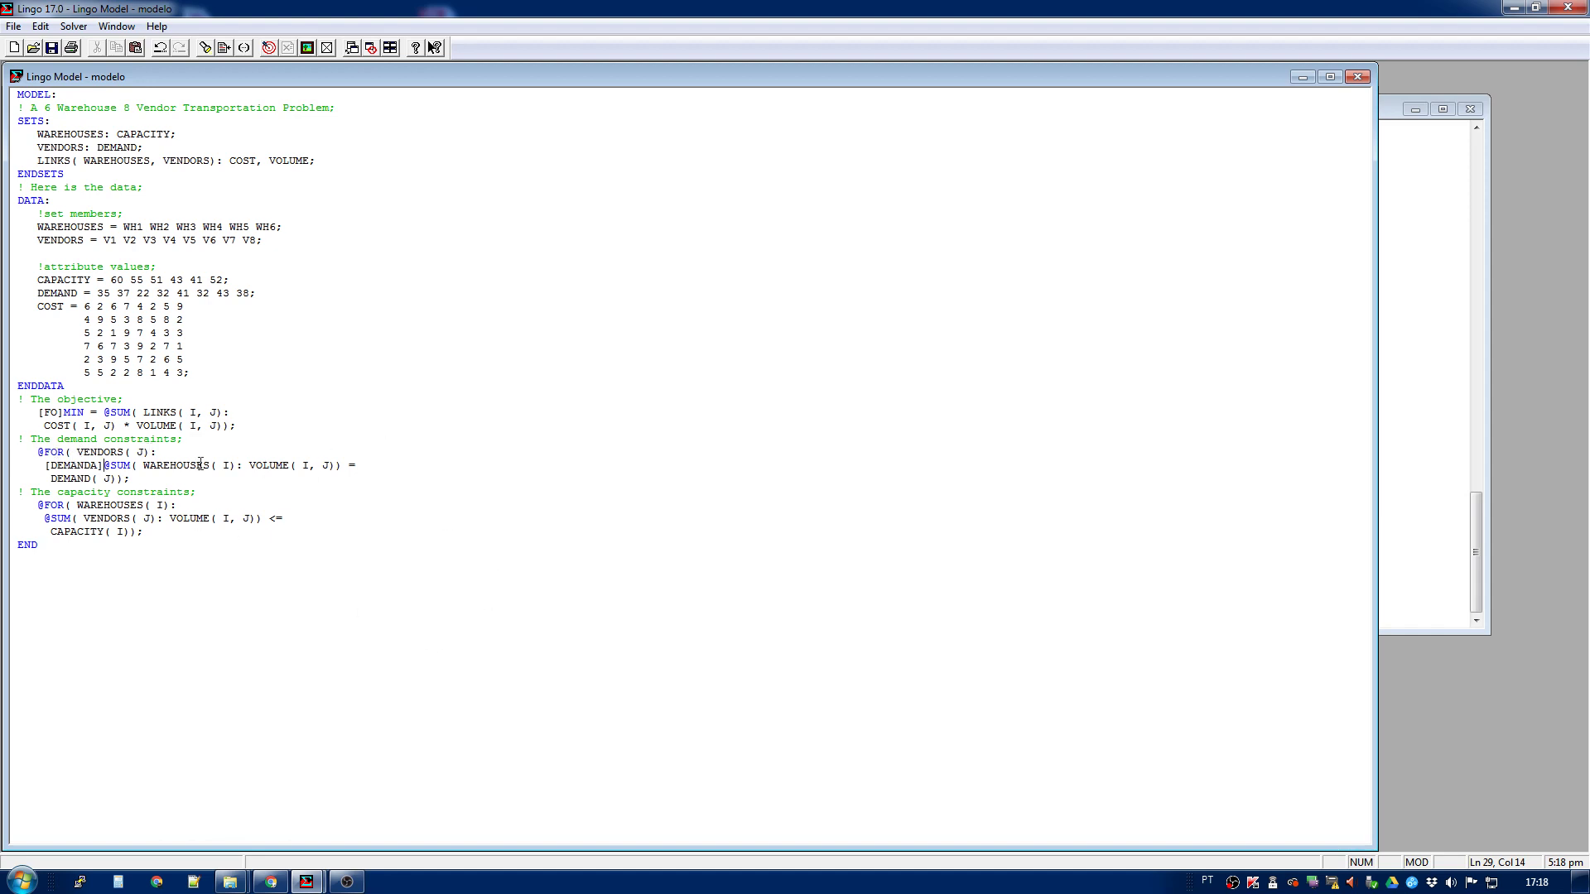
drag(78, 454, 133, 452)
click(107, 467)
drag(45, 466, 97, 466)
drag(97, 466, 250, 465)
click(101, 467)
drag(45, 466, 131, 466)
drag(32, 452, 97, 466)
click(82, 471)
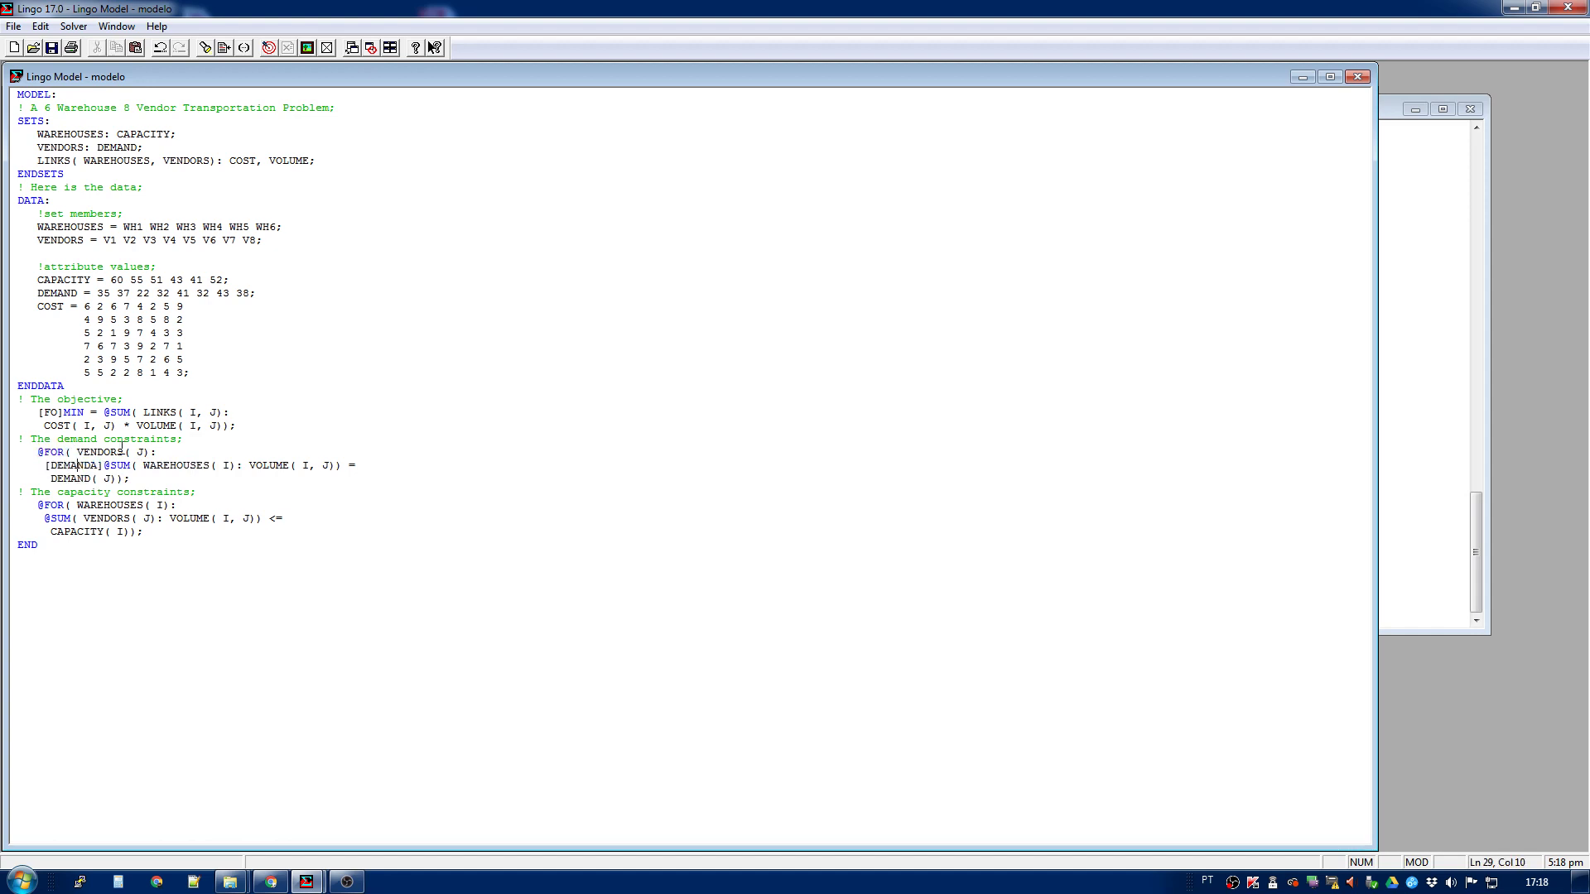
- Solve the model, check the demand constraint row names in the solution report and close the report
click(280, 50)
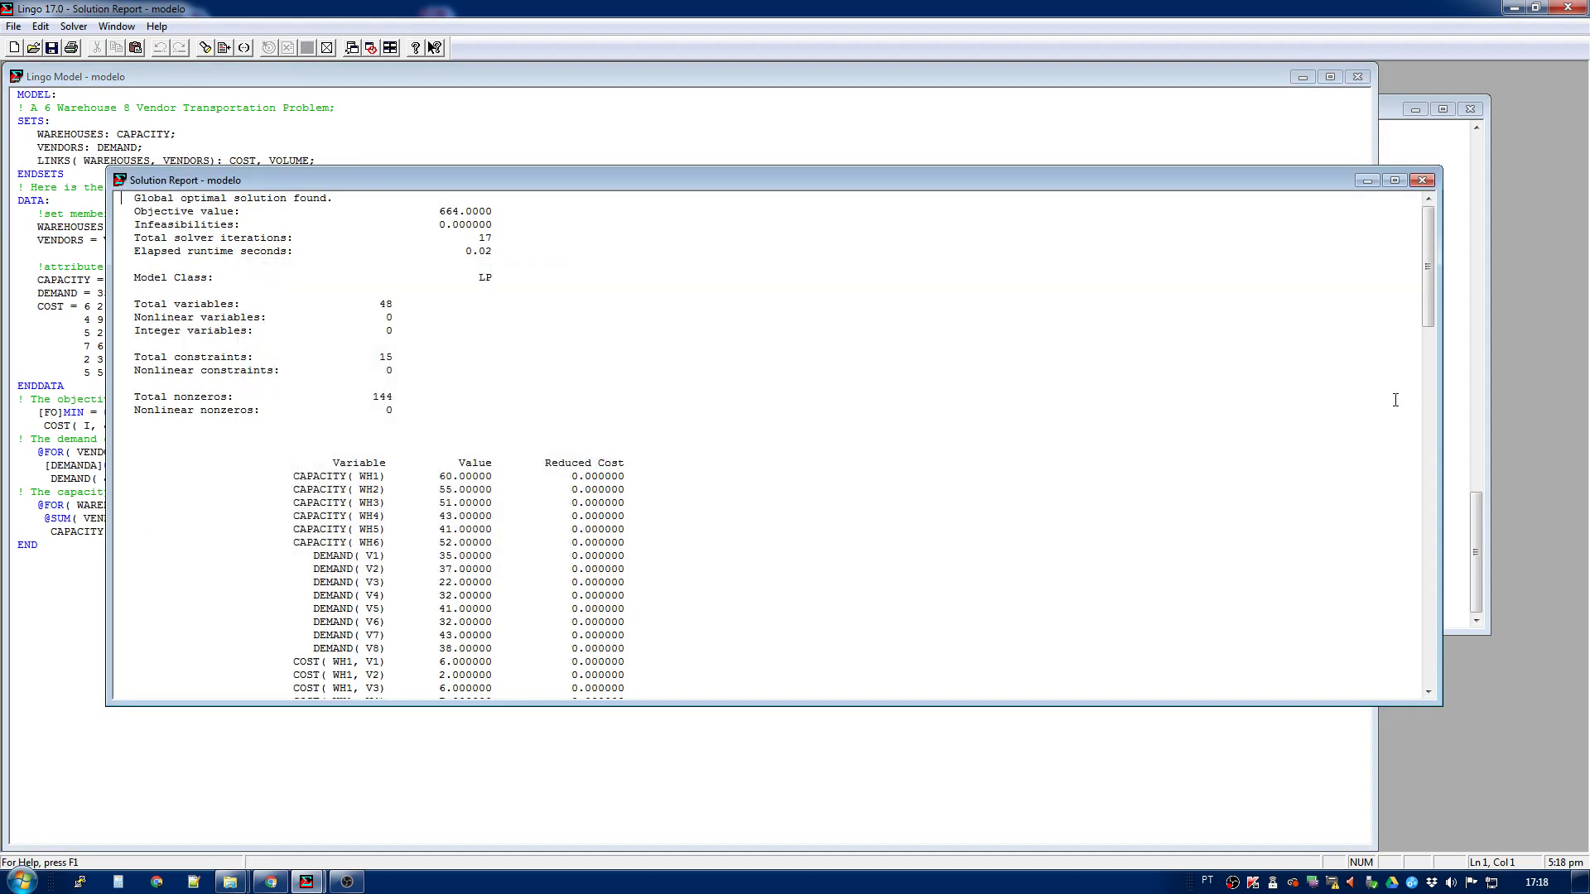
drag(1427, 323, 1426, 691)
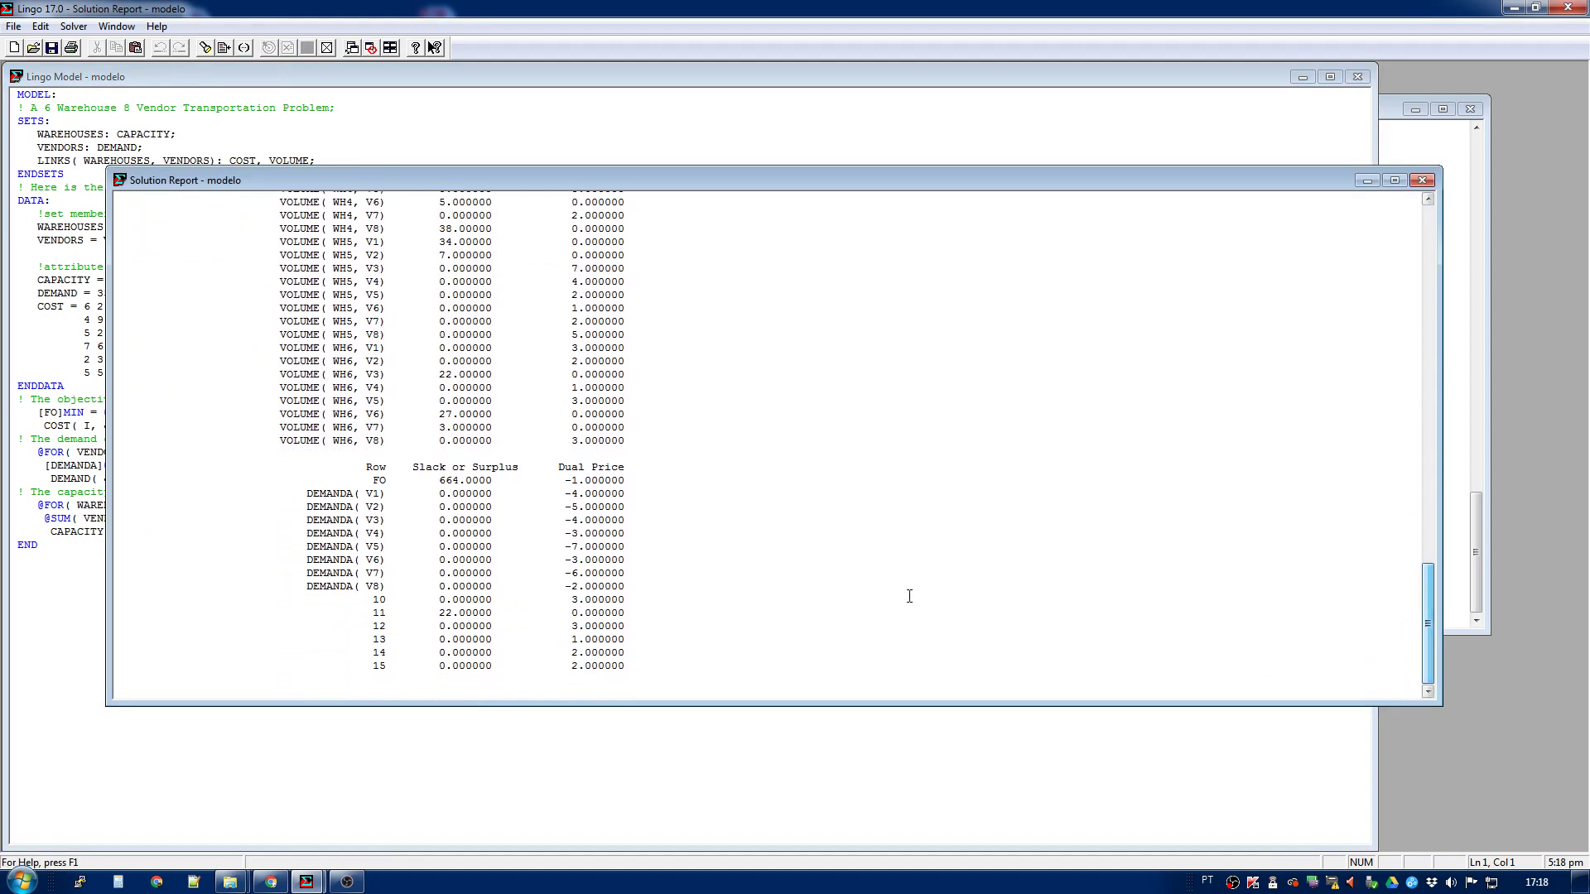
click(1421, 180)
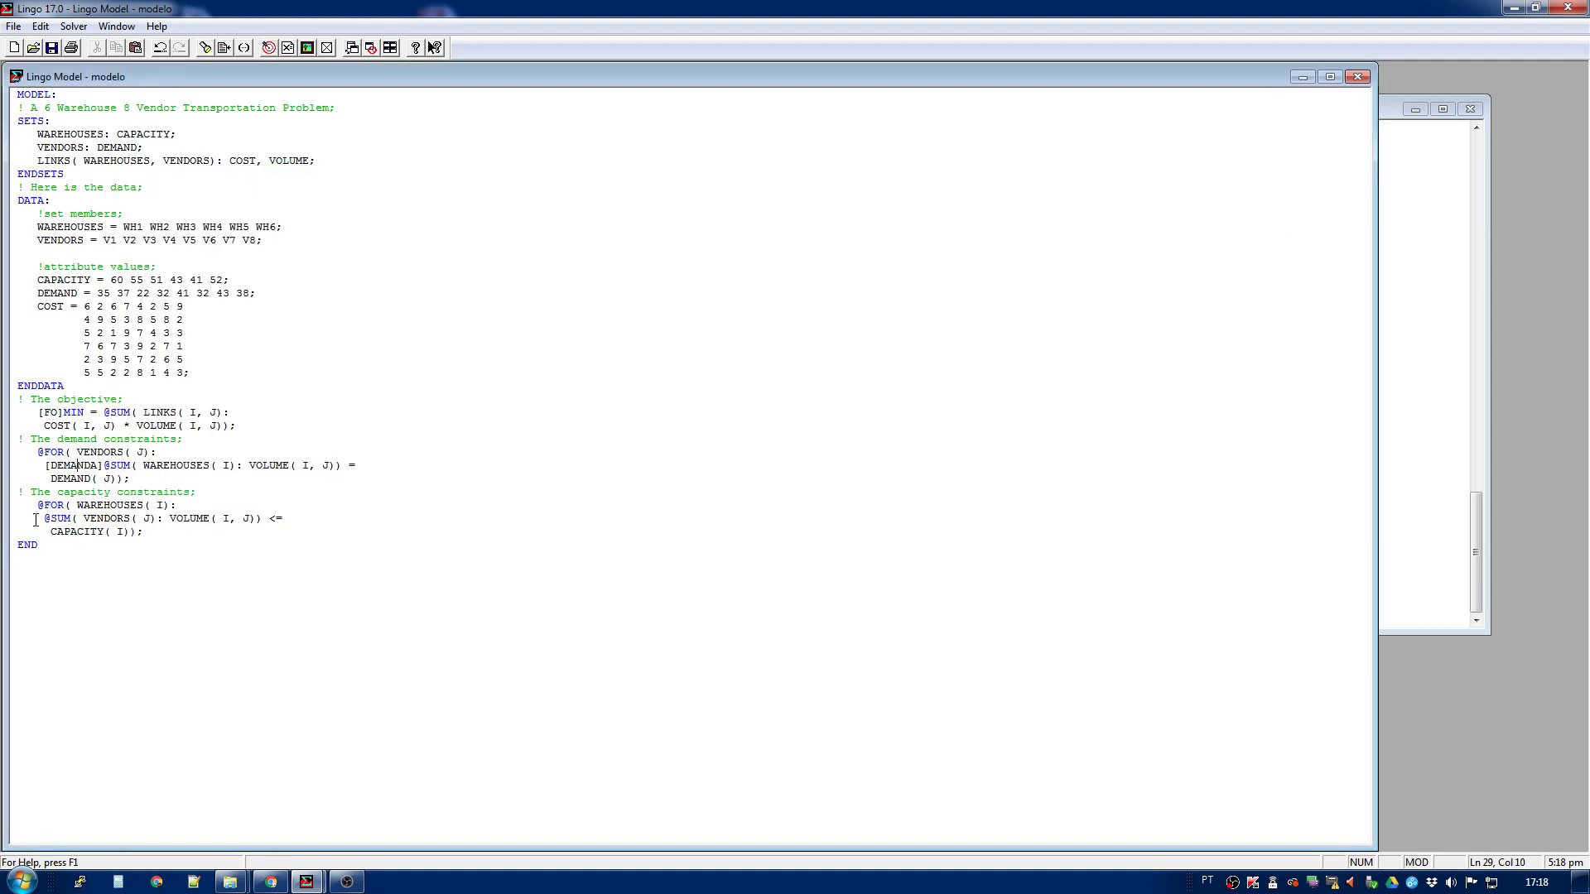
click(72, 532)
click(38, 508)
text([])
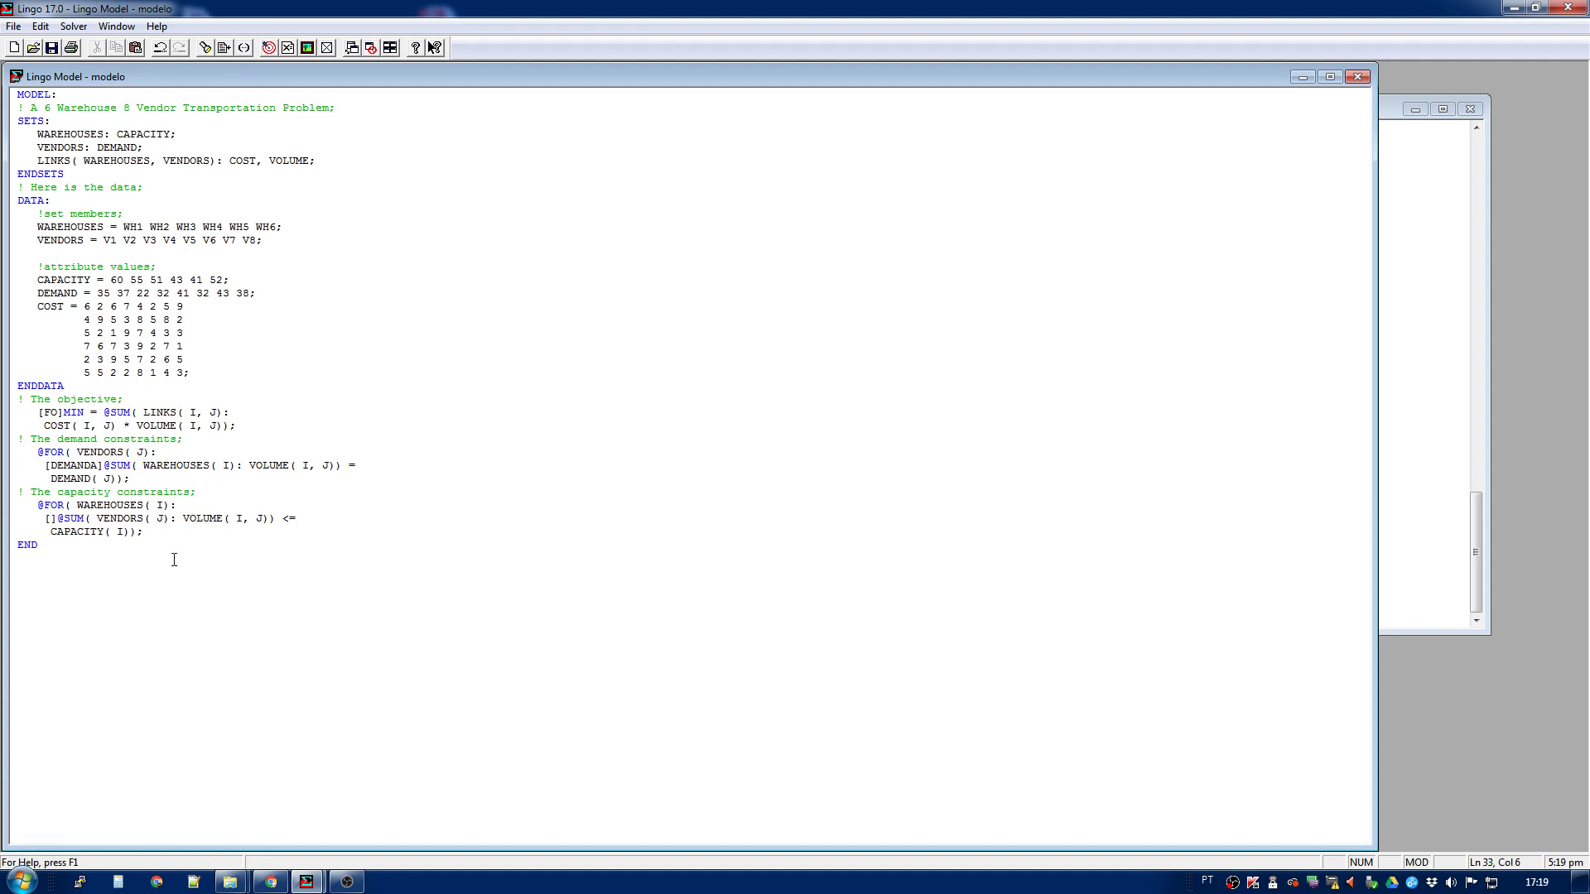
text(OFERTA)
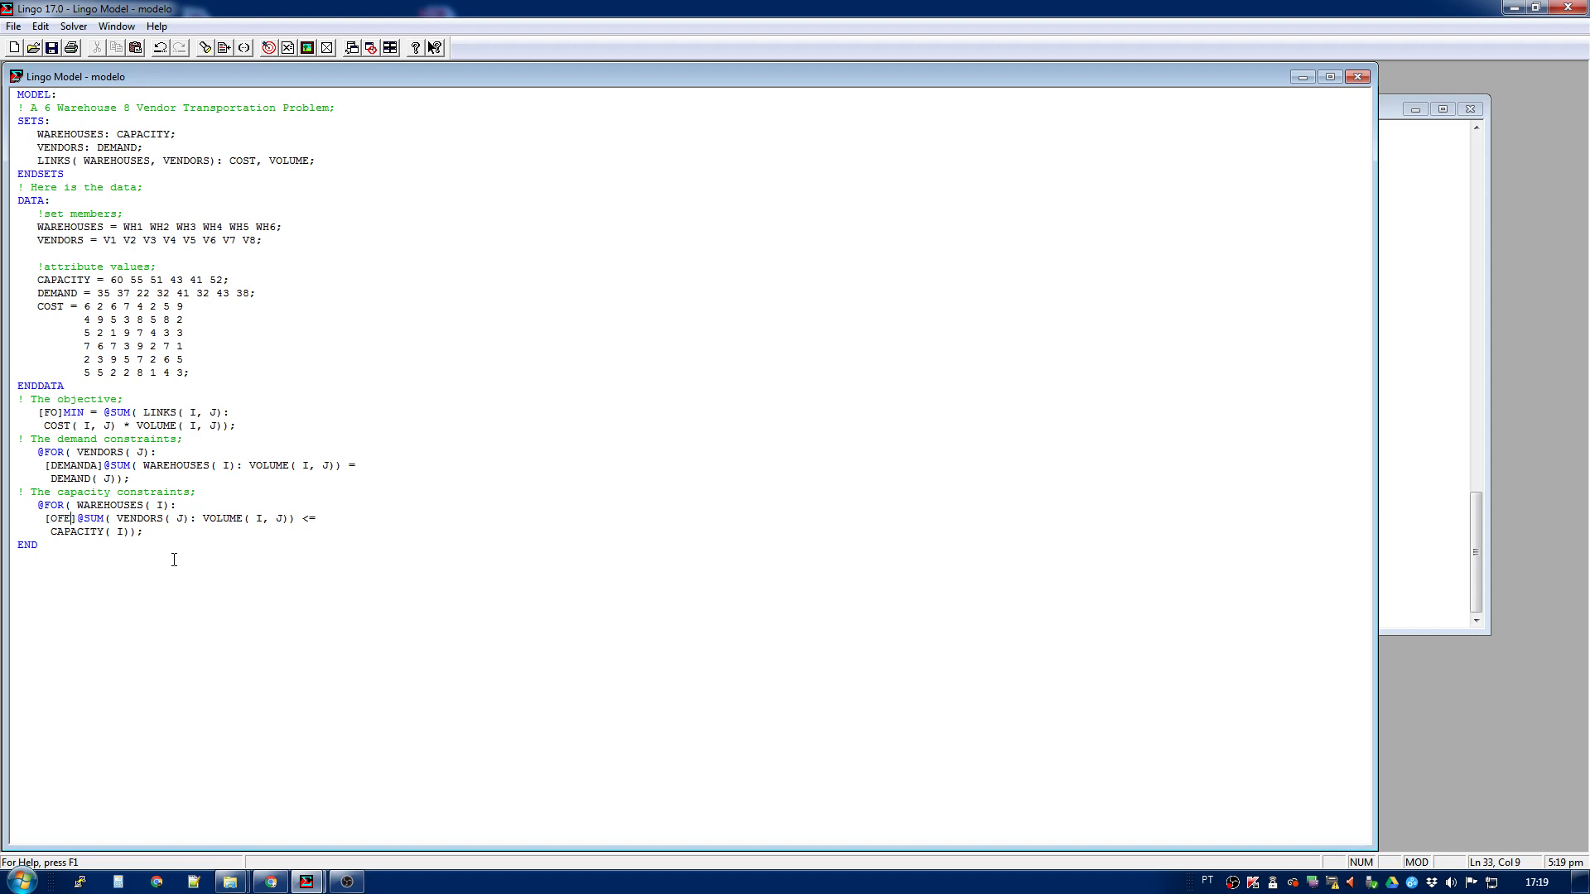
- Solve the model, dismiss the solver status, and make the new solution report taller and narrower with its row section in view
click(268, 47)
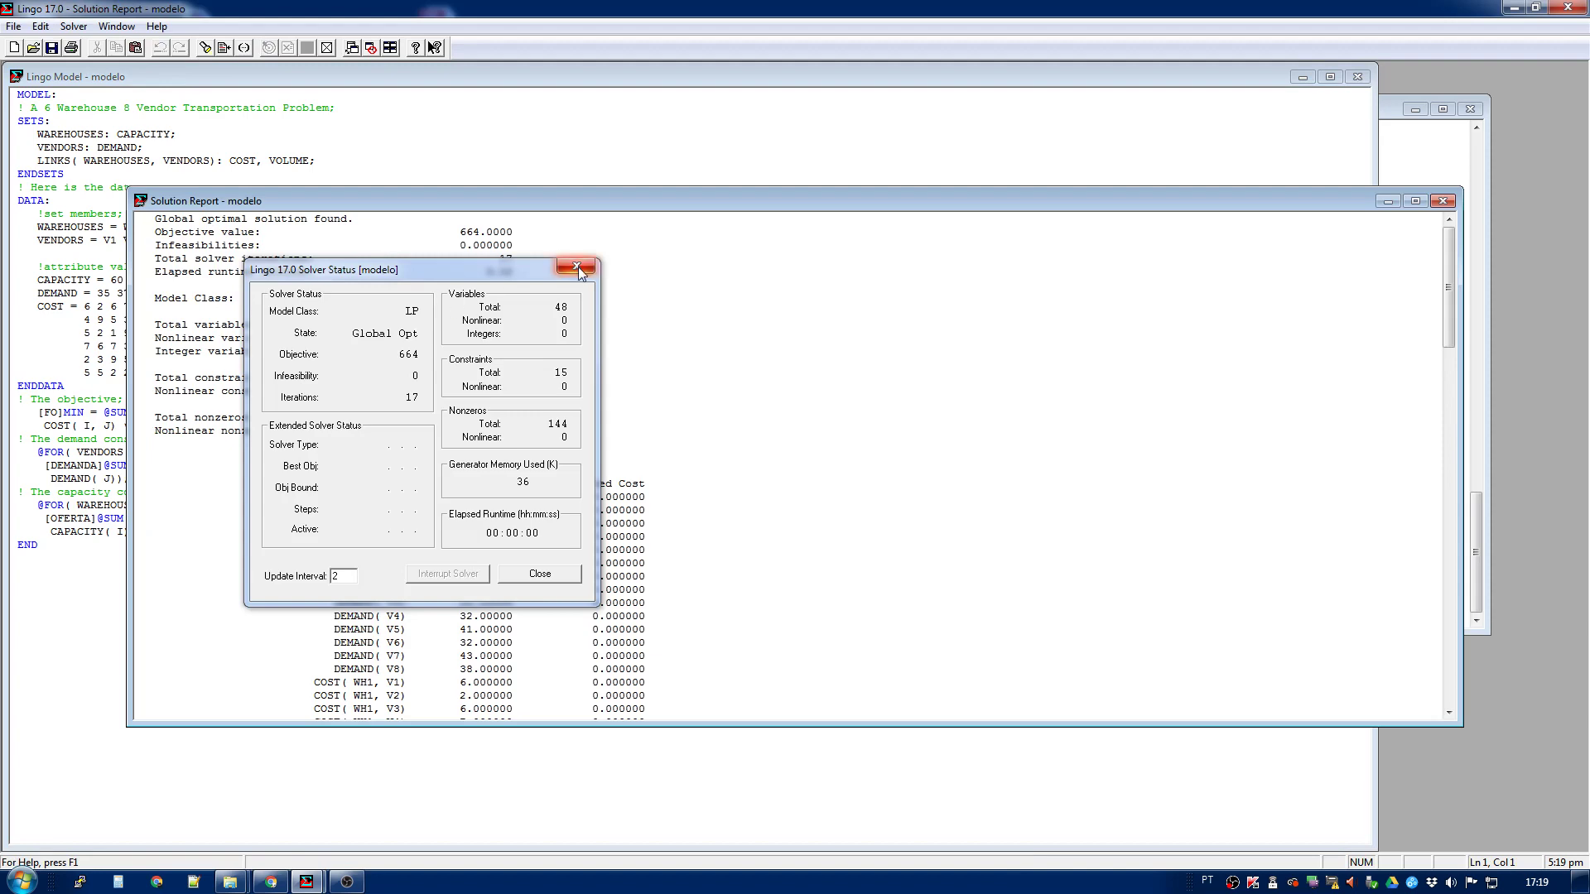
click(577, 266)
drag(525, 207, 436, 115)
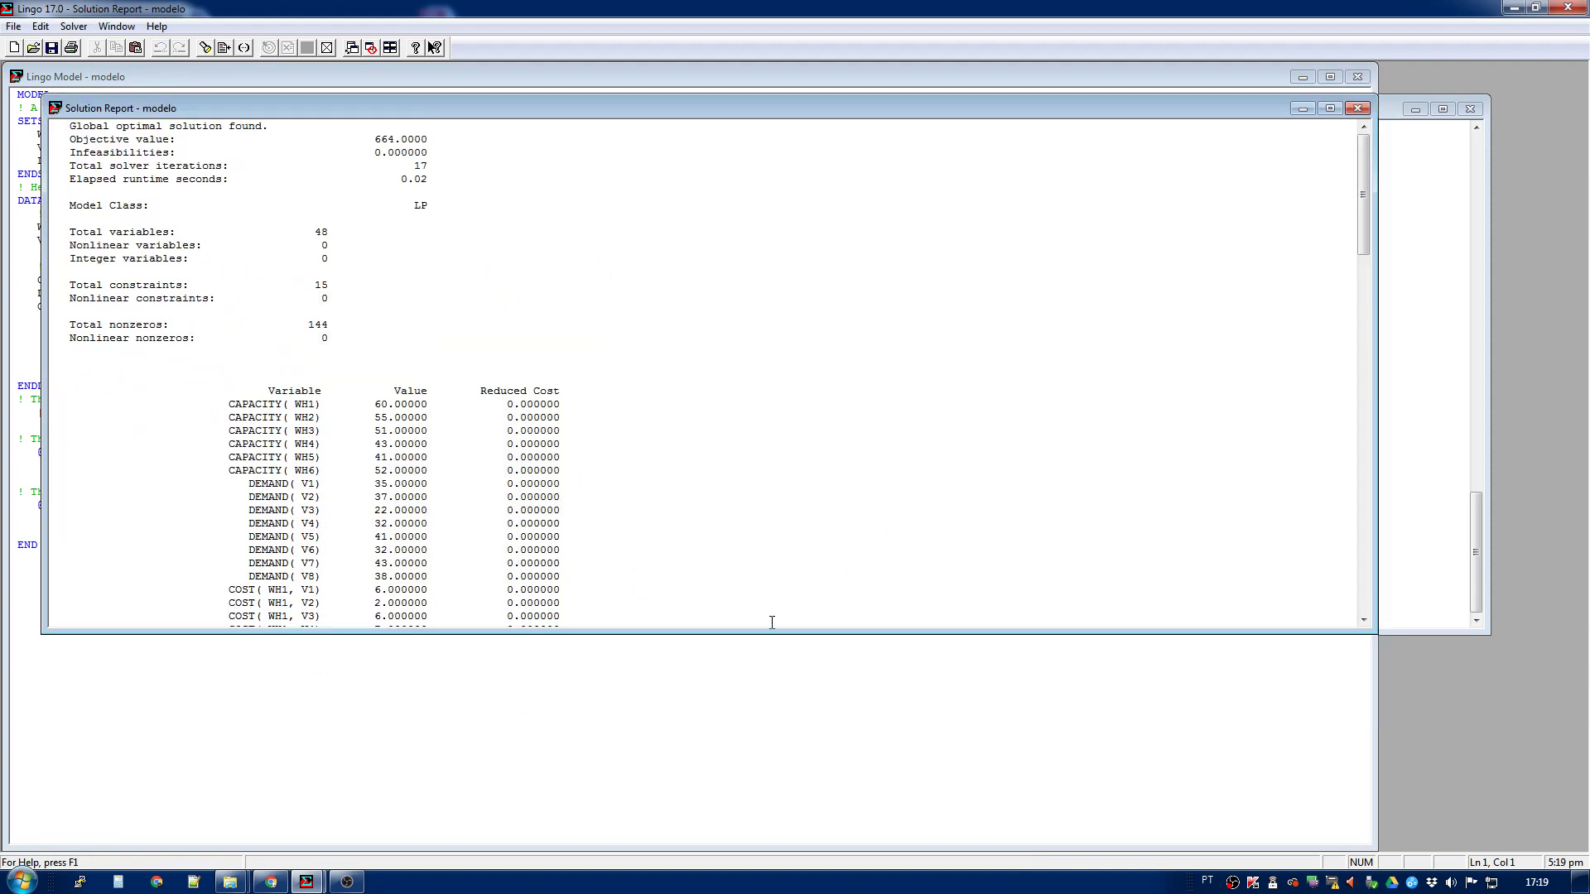
drag(764, 632, 716, 799)
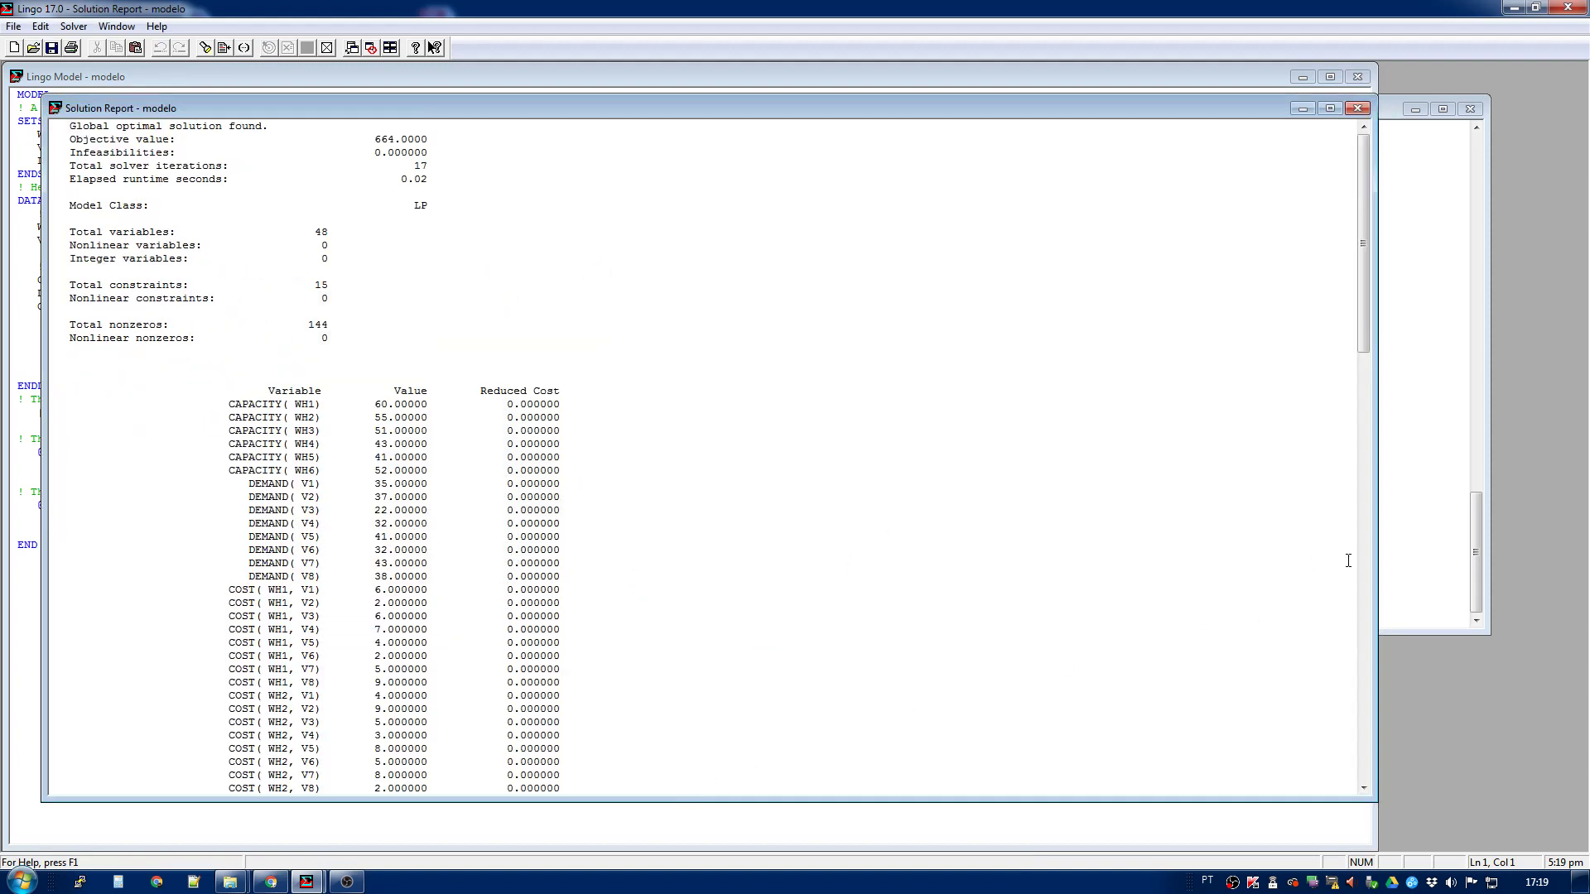
drag(1376, 569, 915, 613)
scroll(683, 622, down, 3)
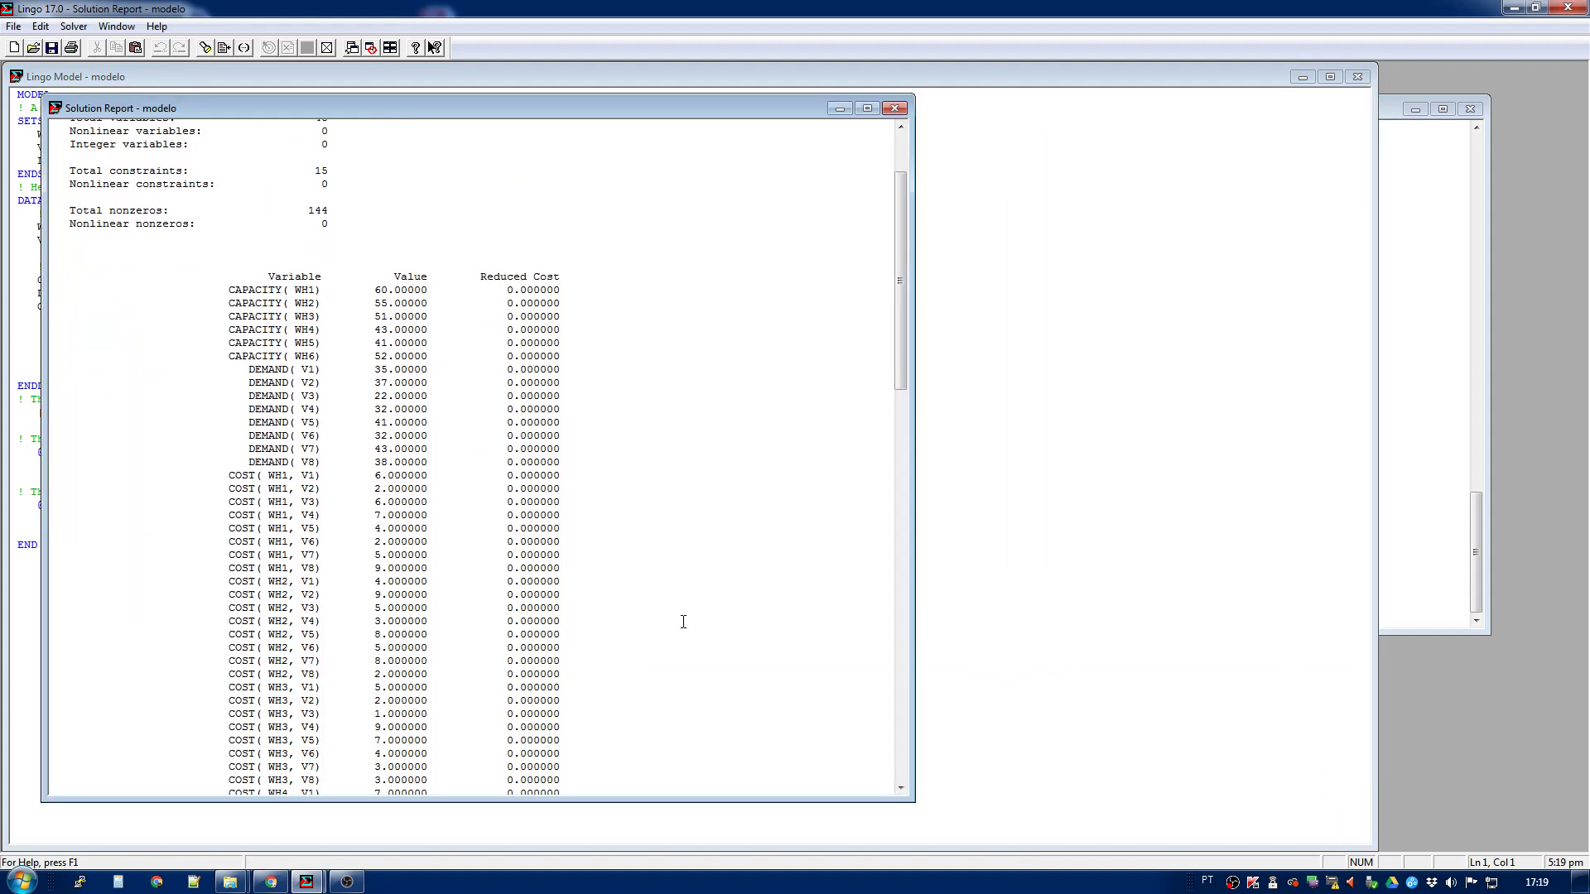
scroll(702, 646, down, 20)
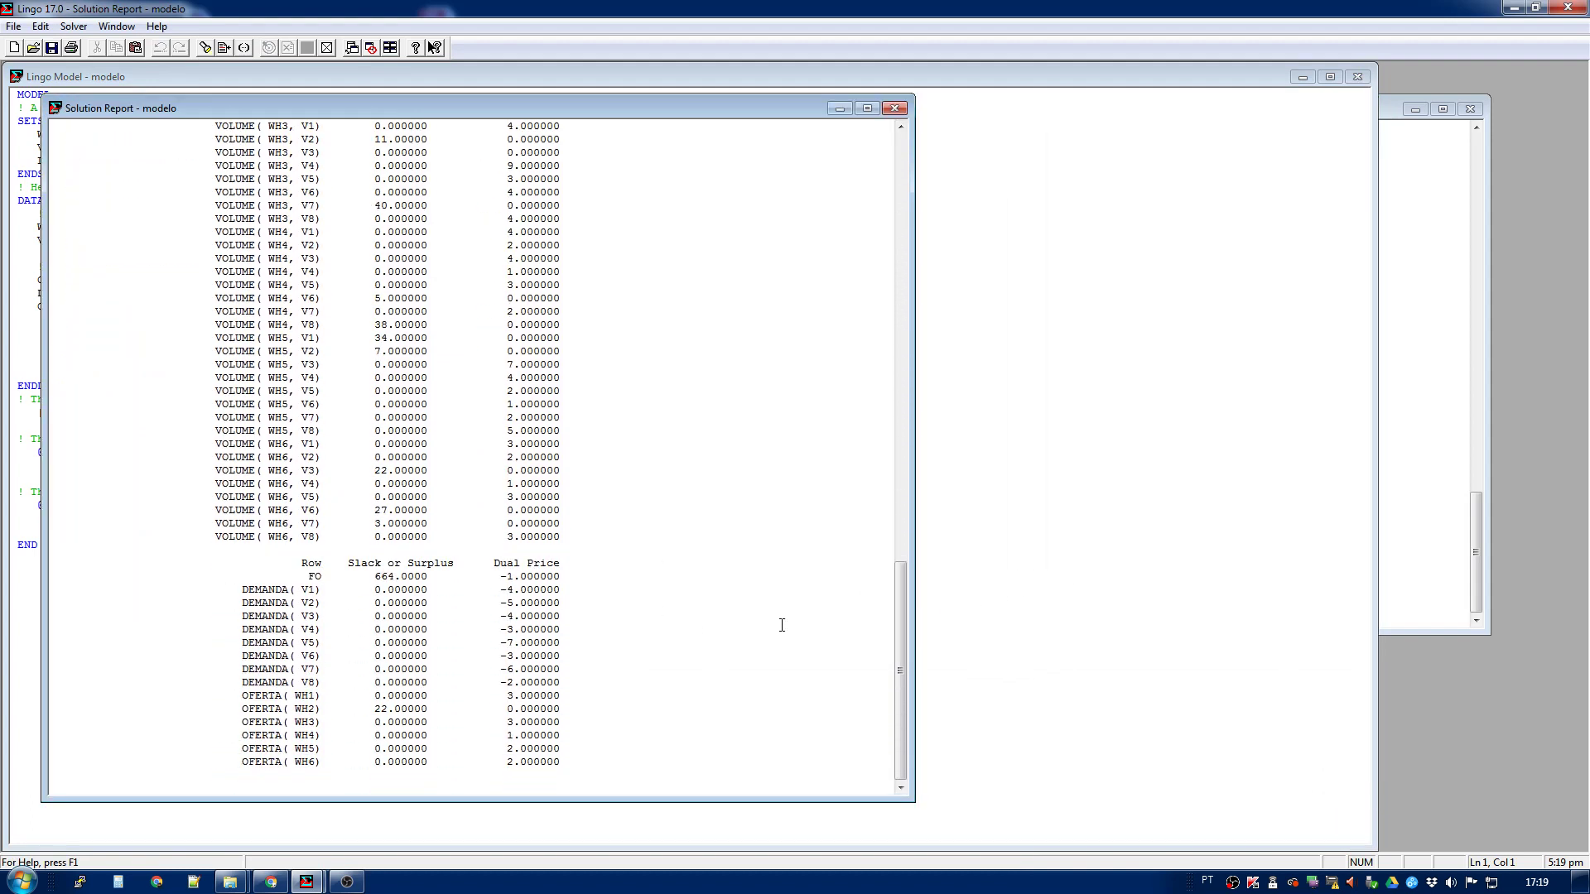
- Place the older report with numbered rows beside the new named-row report, resized to match and showing its row section
drag(906, 607, 852, 610)
click(1395, 389)
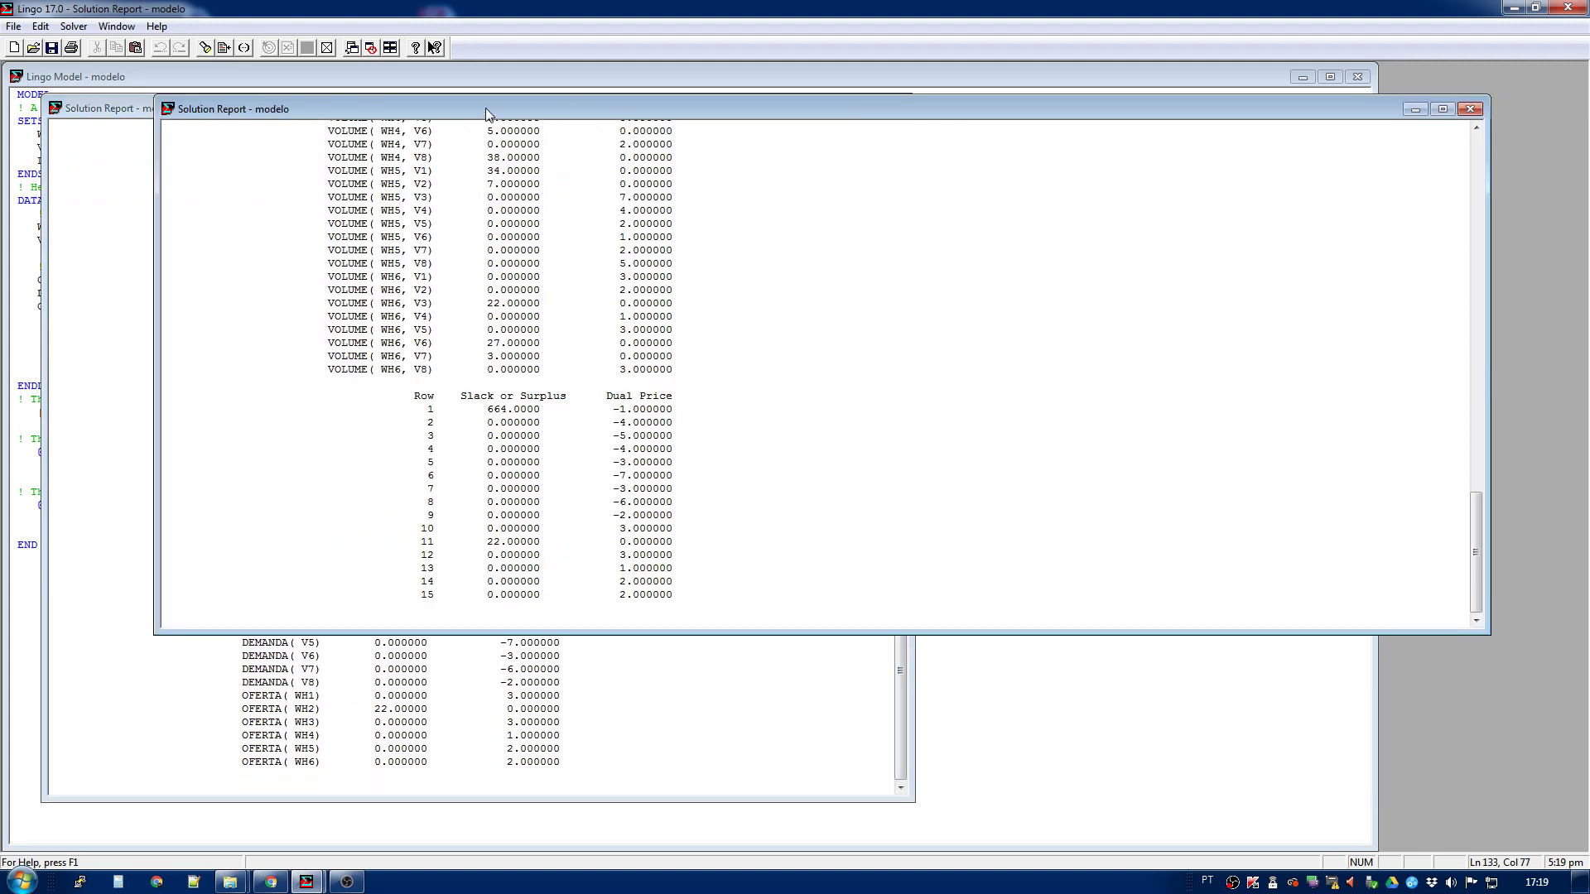
drag(485, 108, 554, 106)
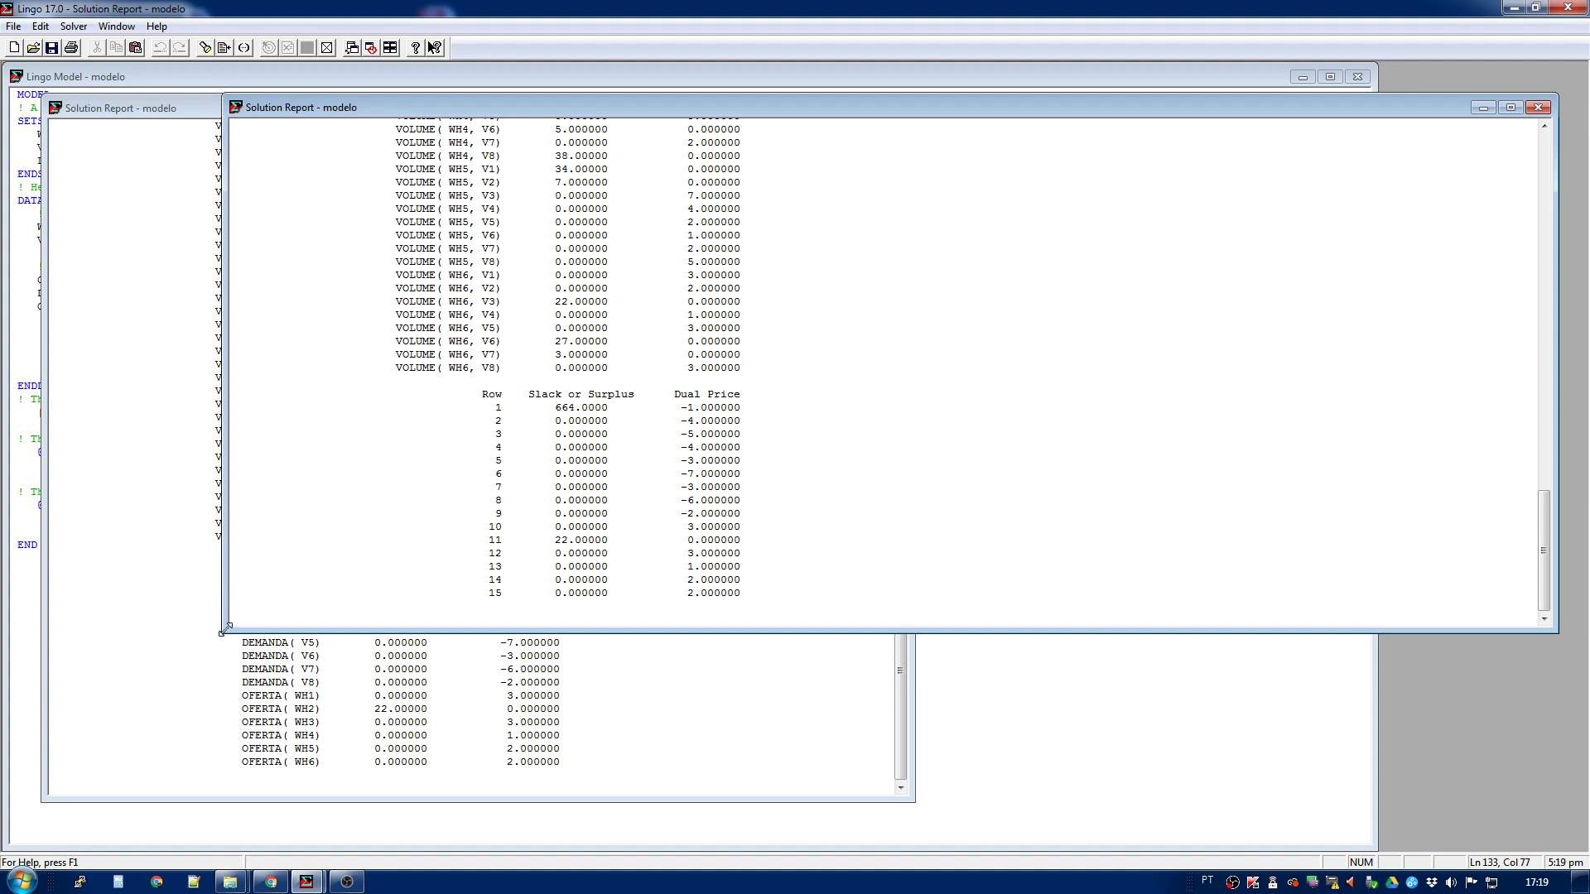
drag(224, 633, 945, 803)
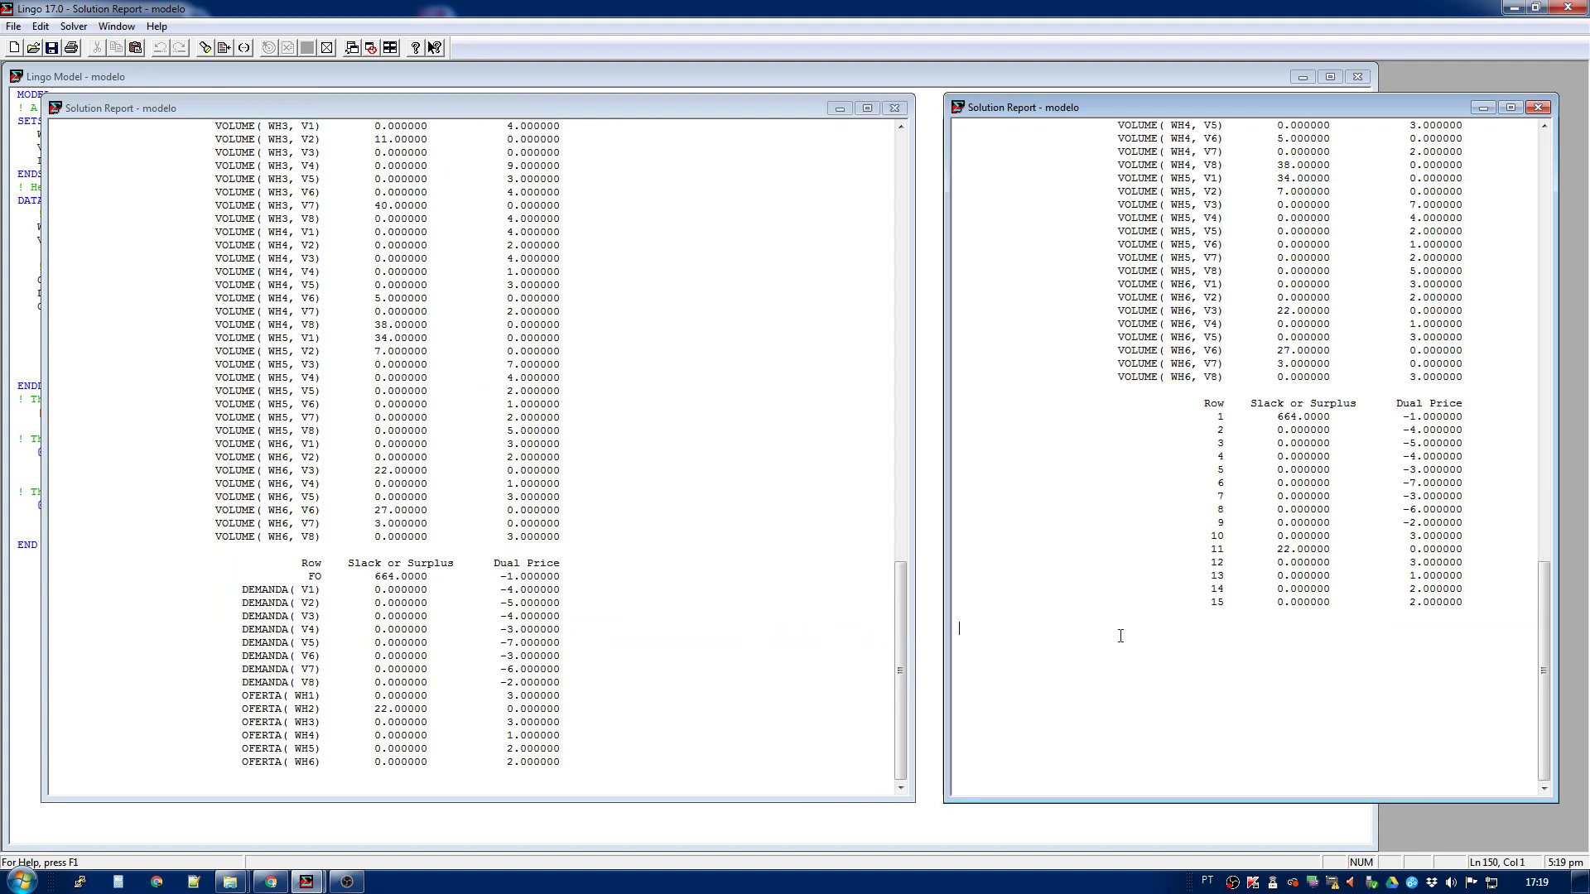
key(ctrl+End)
click(494, 652)
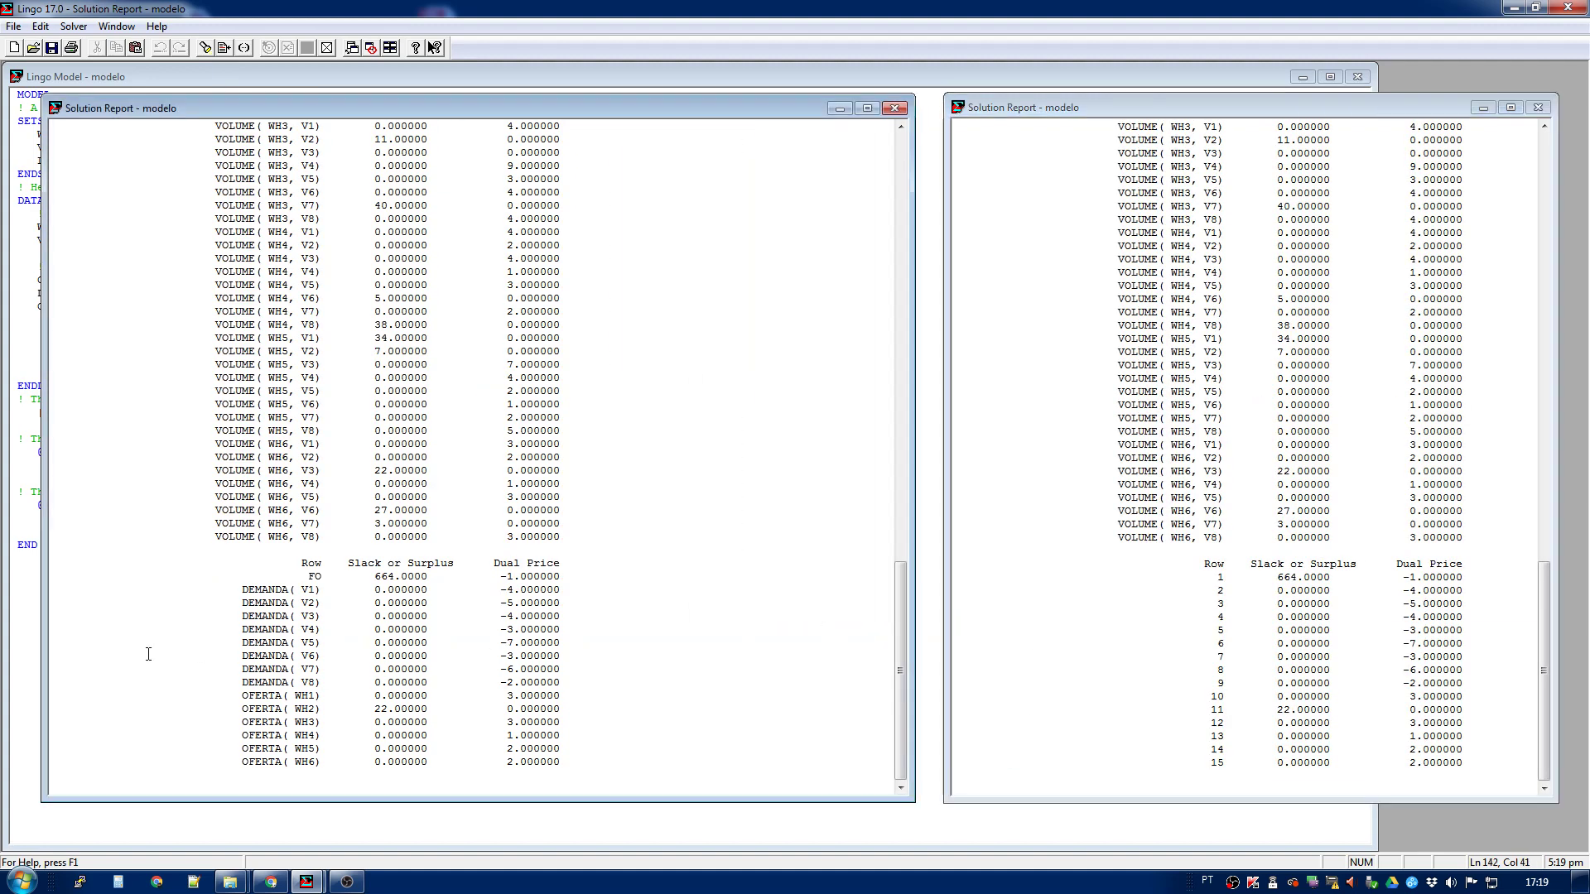
- Compare numbered row 5 with the named DEMANDA( V4) row and examine the FO, DEMANDA( V1) and DEMANDA( V8) row names
click(1393, 645)
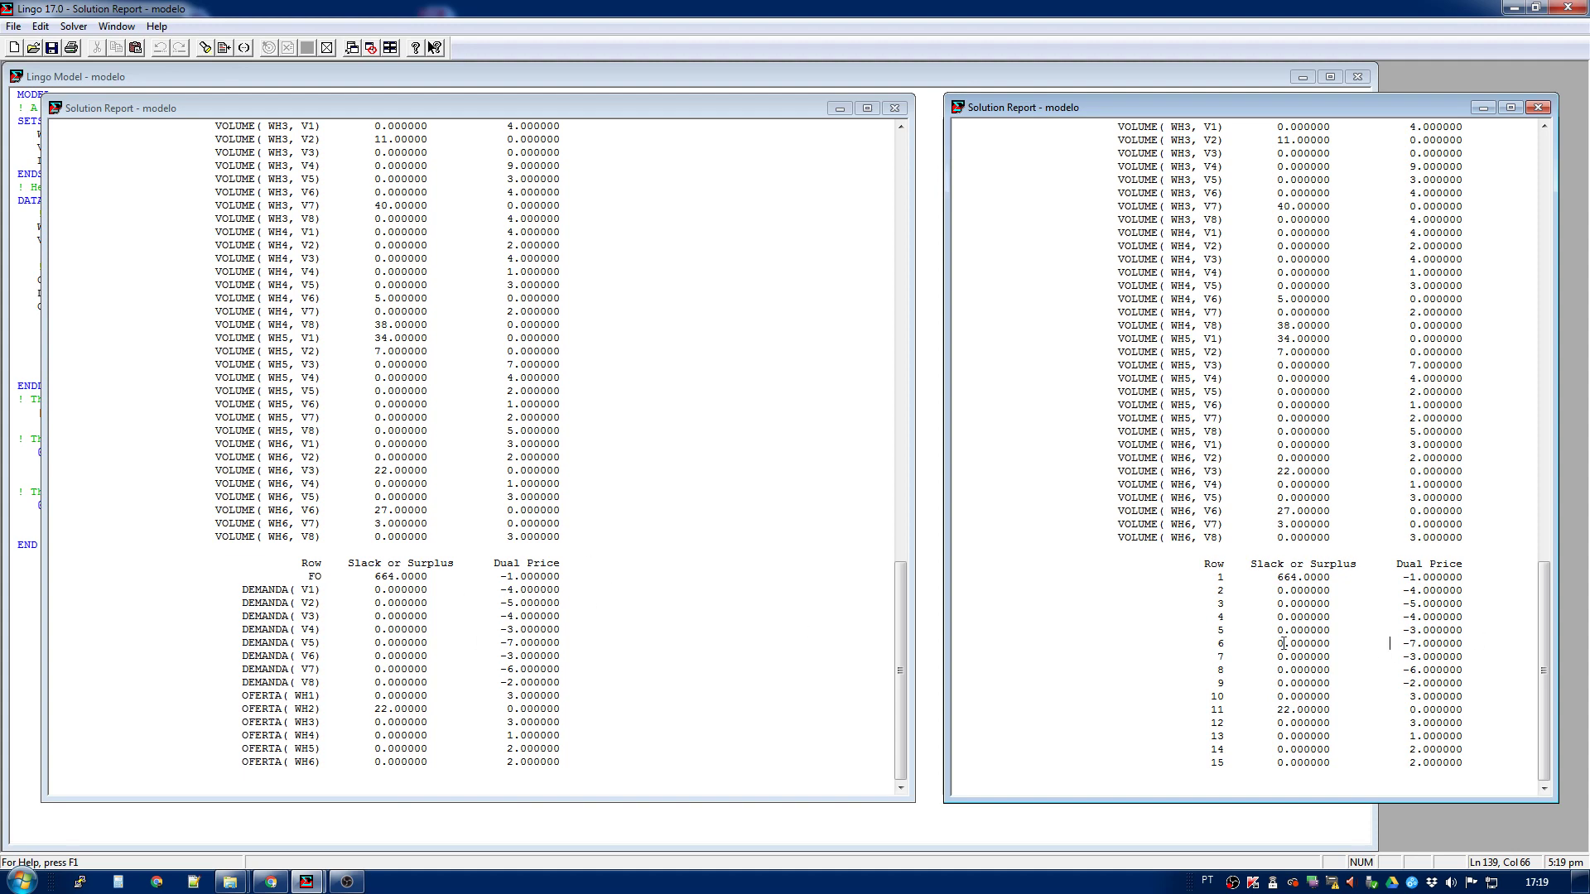
double_click(1221, 631)
drag(242, 629, 316, 629)
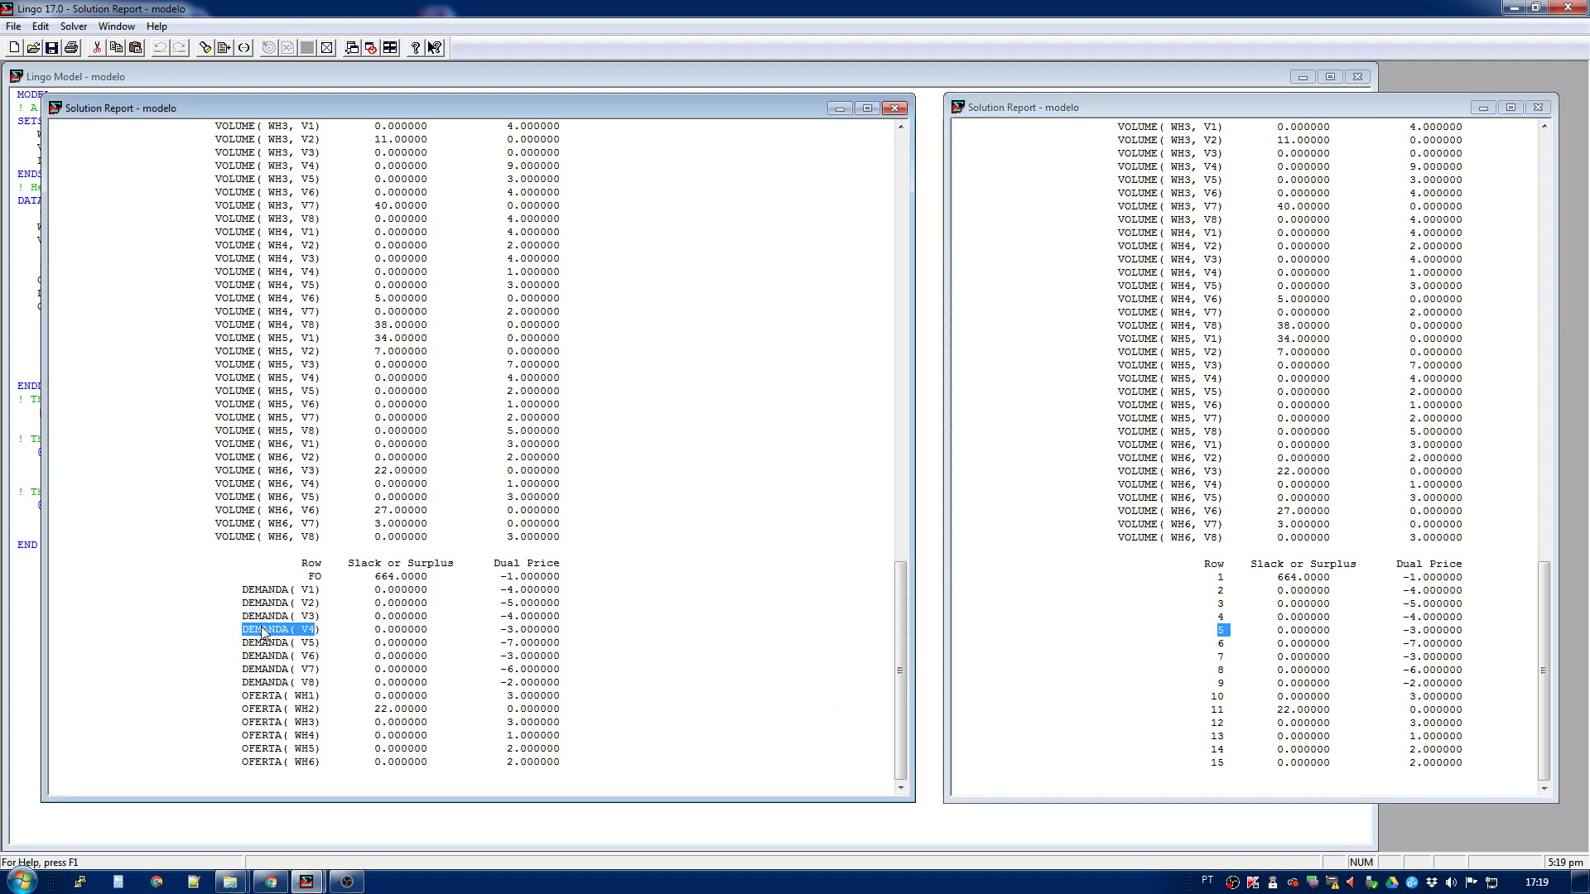
drag(307, 578, 315, 578)
drag(240, 594, 329, 587)
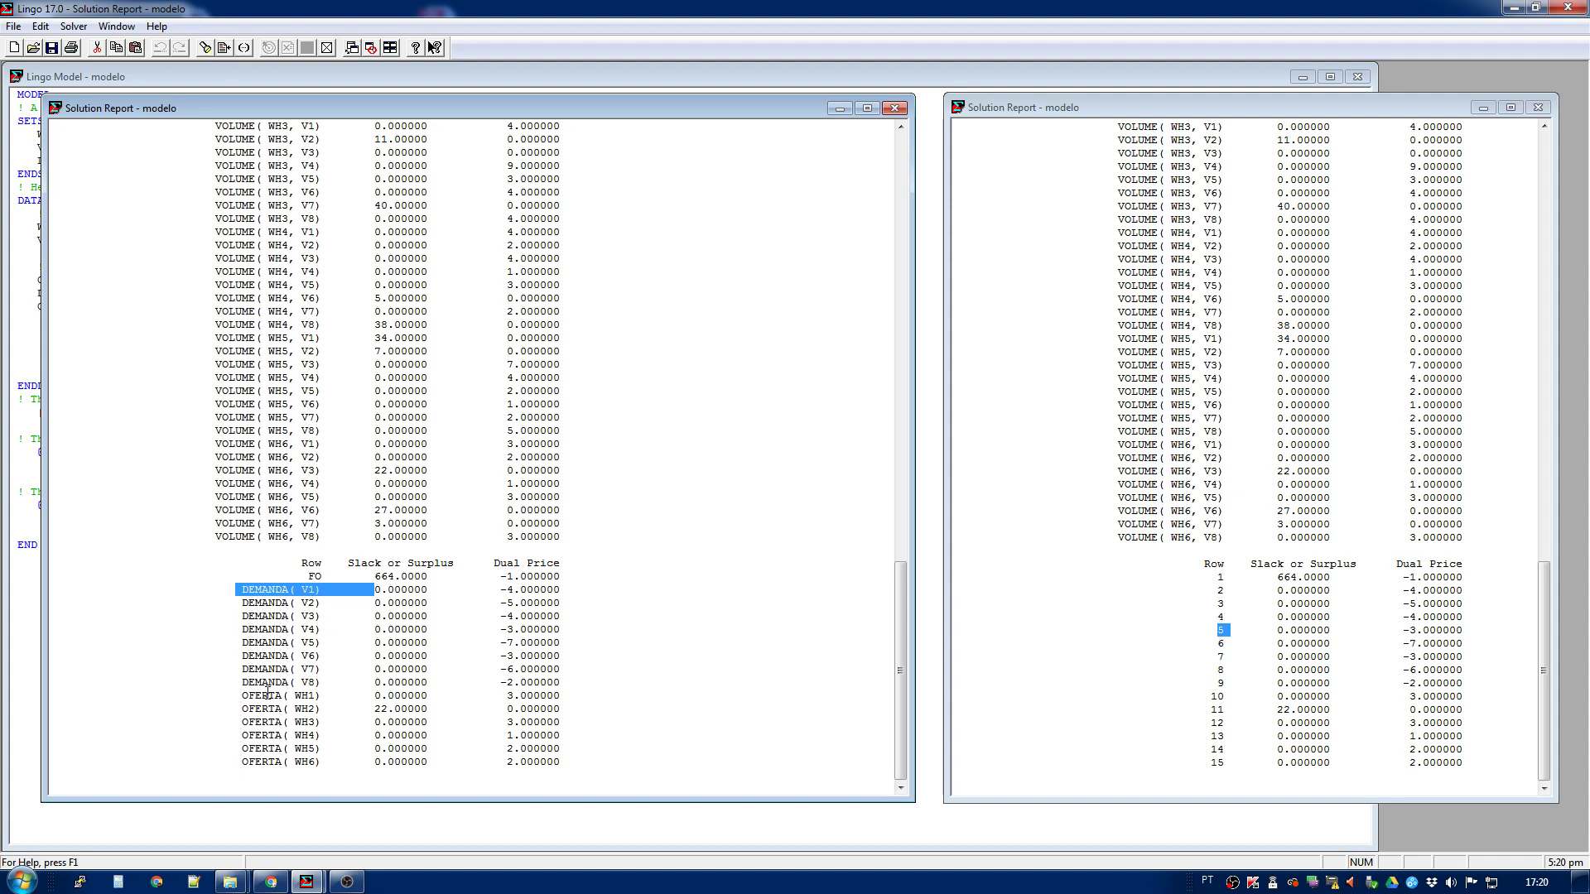
drag(236, 682, 316, 682)
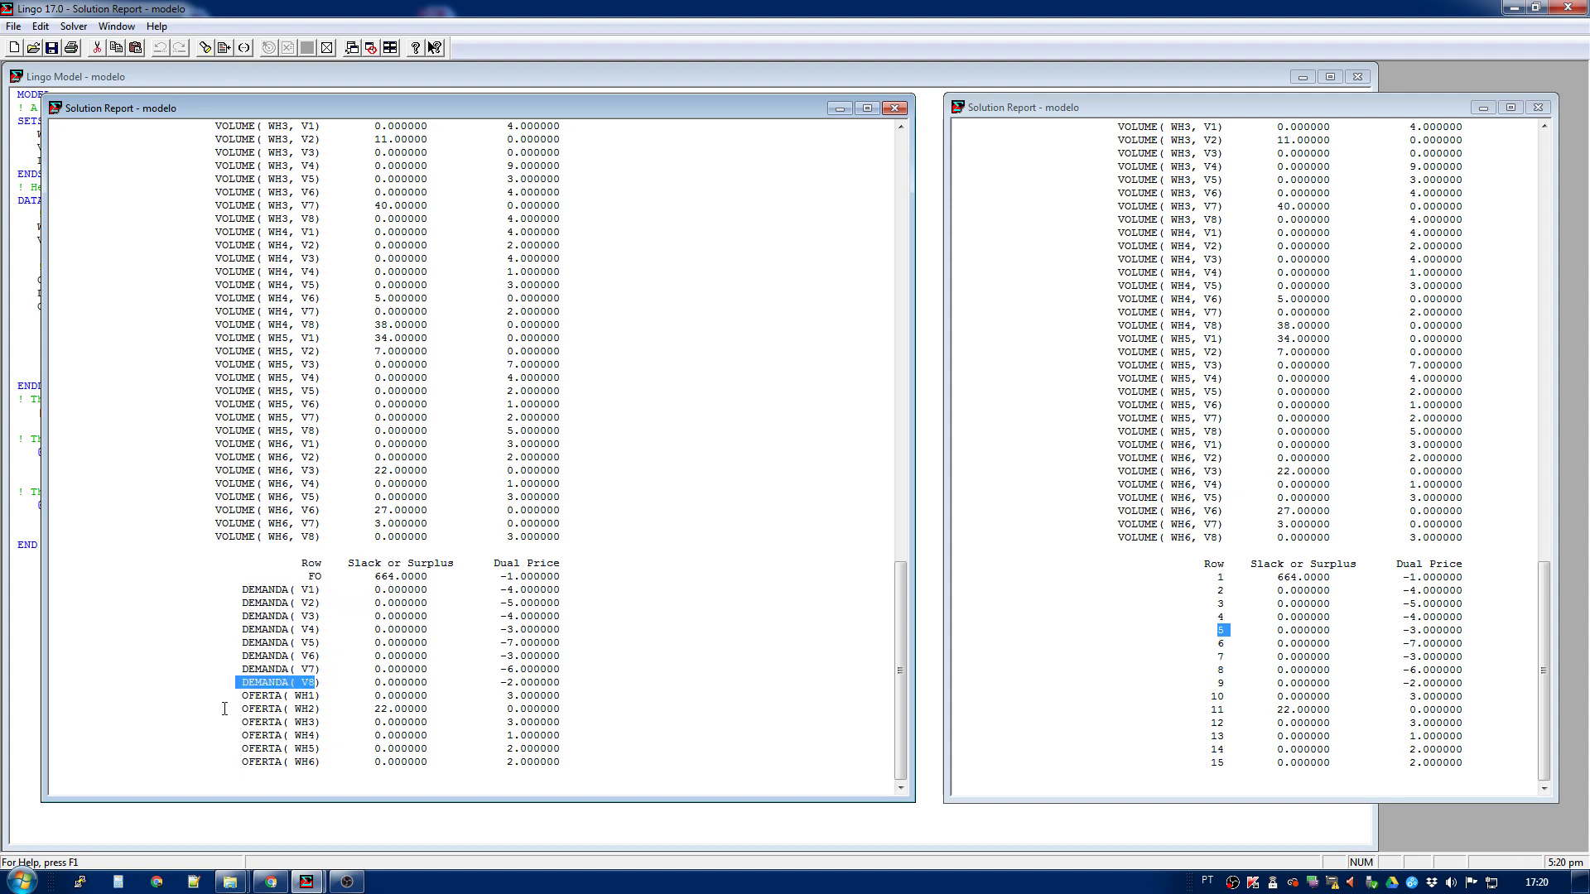
- Compare the slack entry of row 11 in the numbered report with the OFERTA( WH2) row in the named report
click(418, 747)
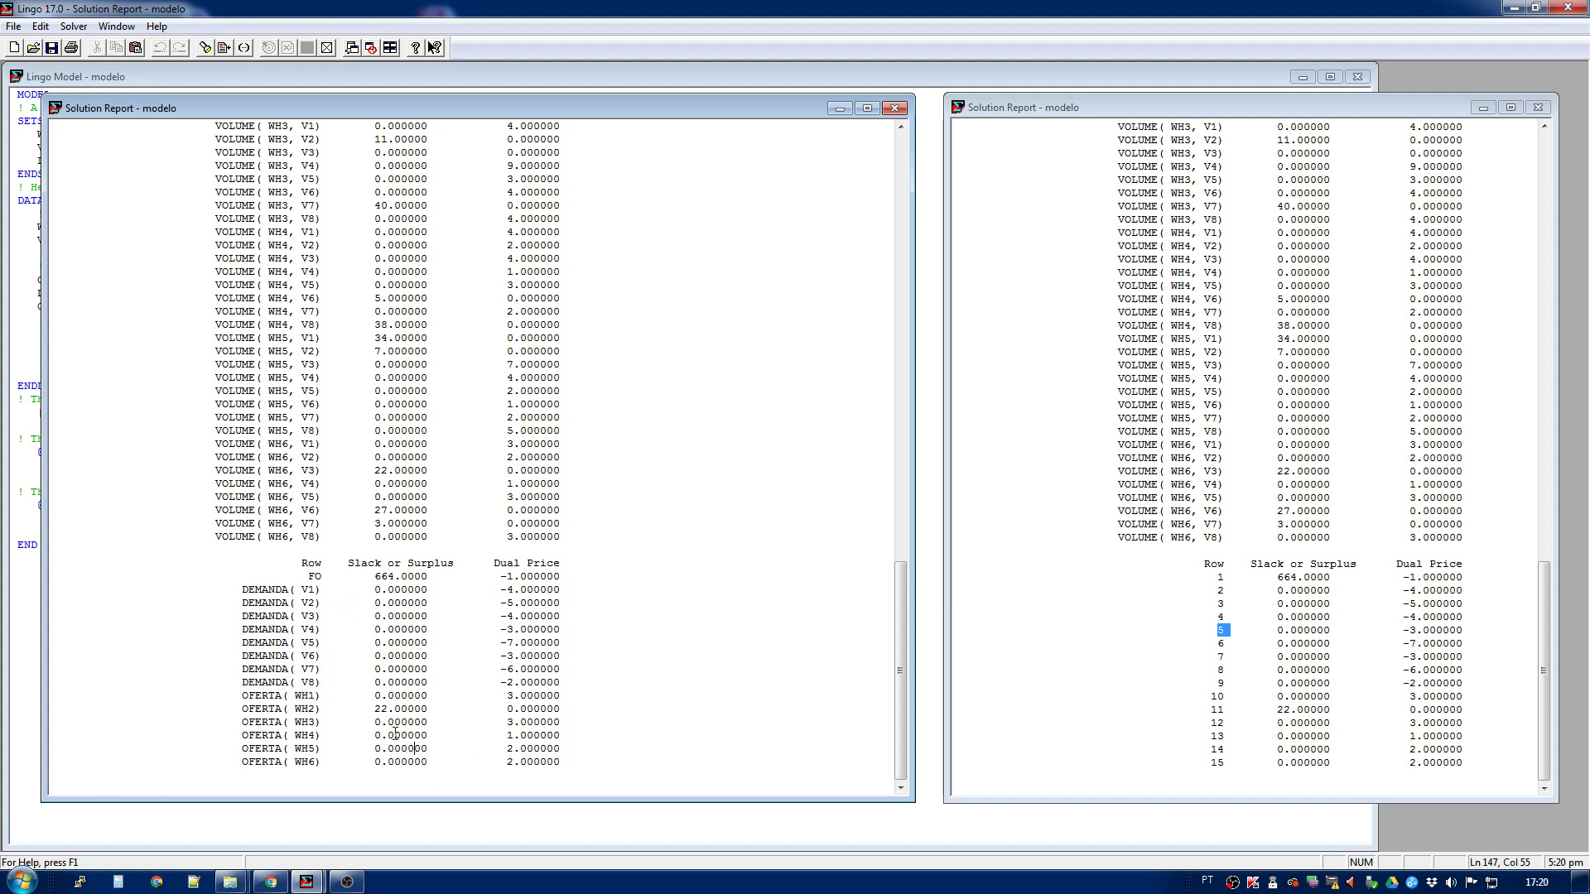
drag(374, 709, 390, 712)
drag(1212, 710, 1407, 710)
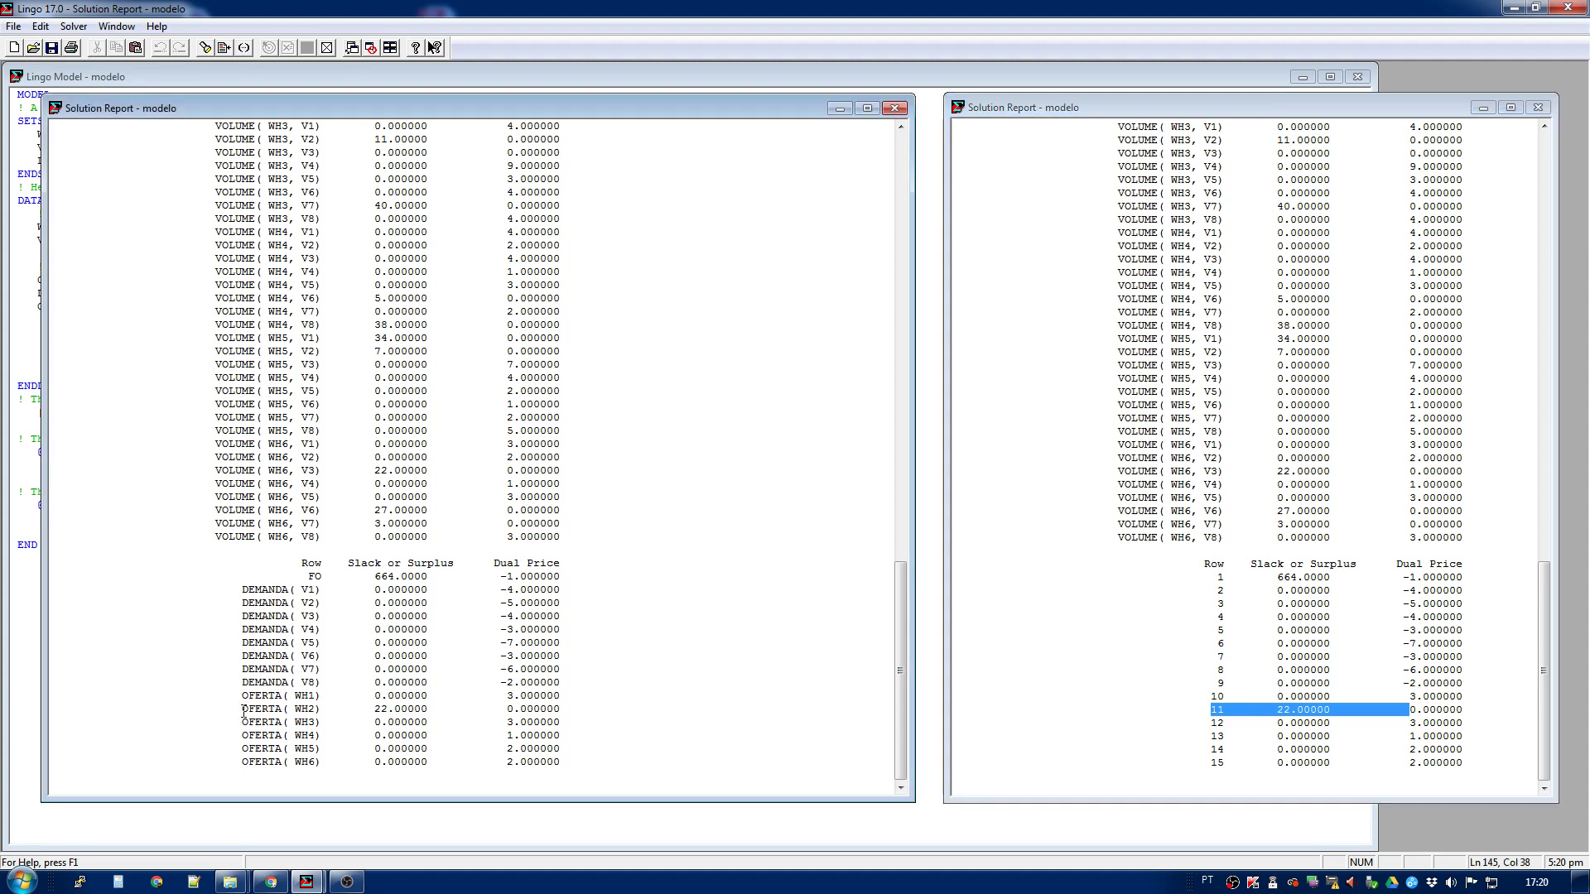
drag(241, 708, 506, 711)
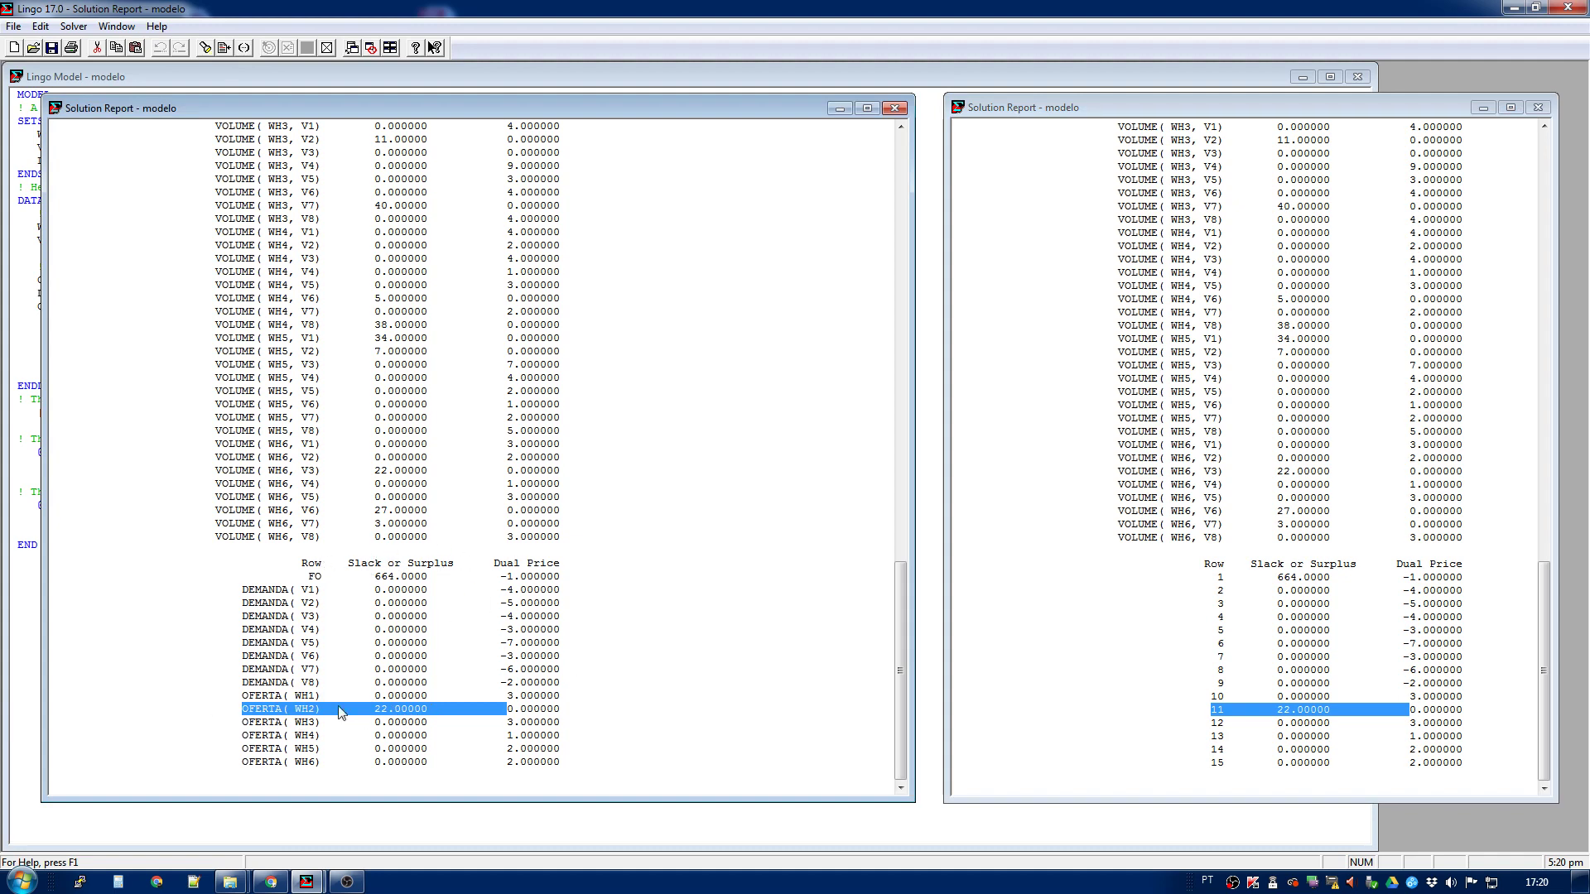
drag(253, 712, 507, 709)
click(448, 709)
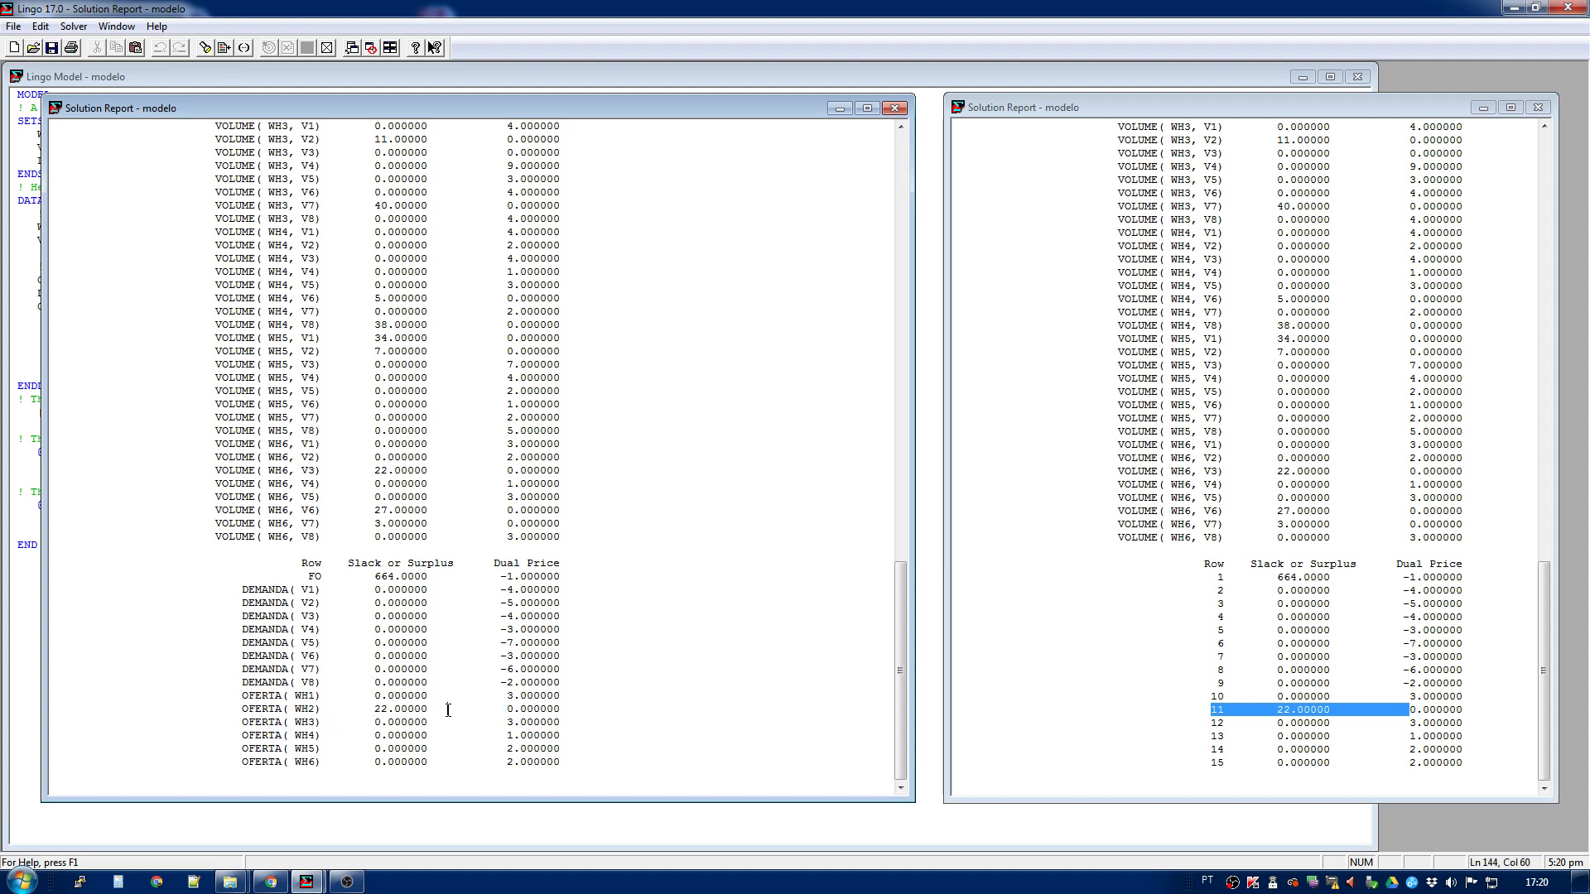
- Consult the Constraint Names topic in the LINGO users manual, and minimize the manual
click(415, 47)
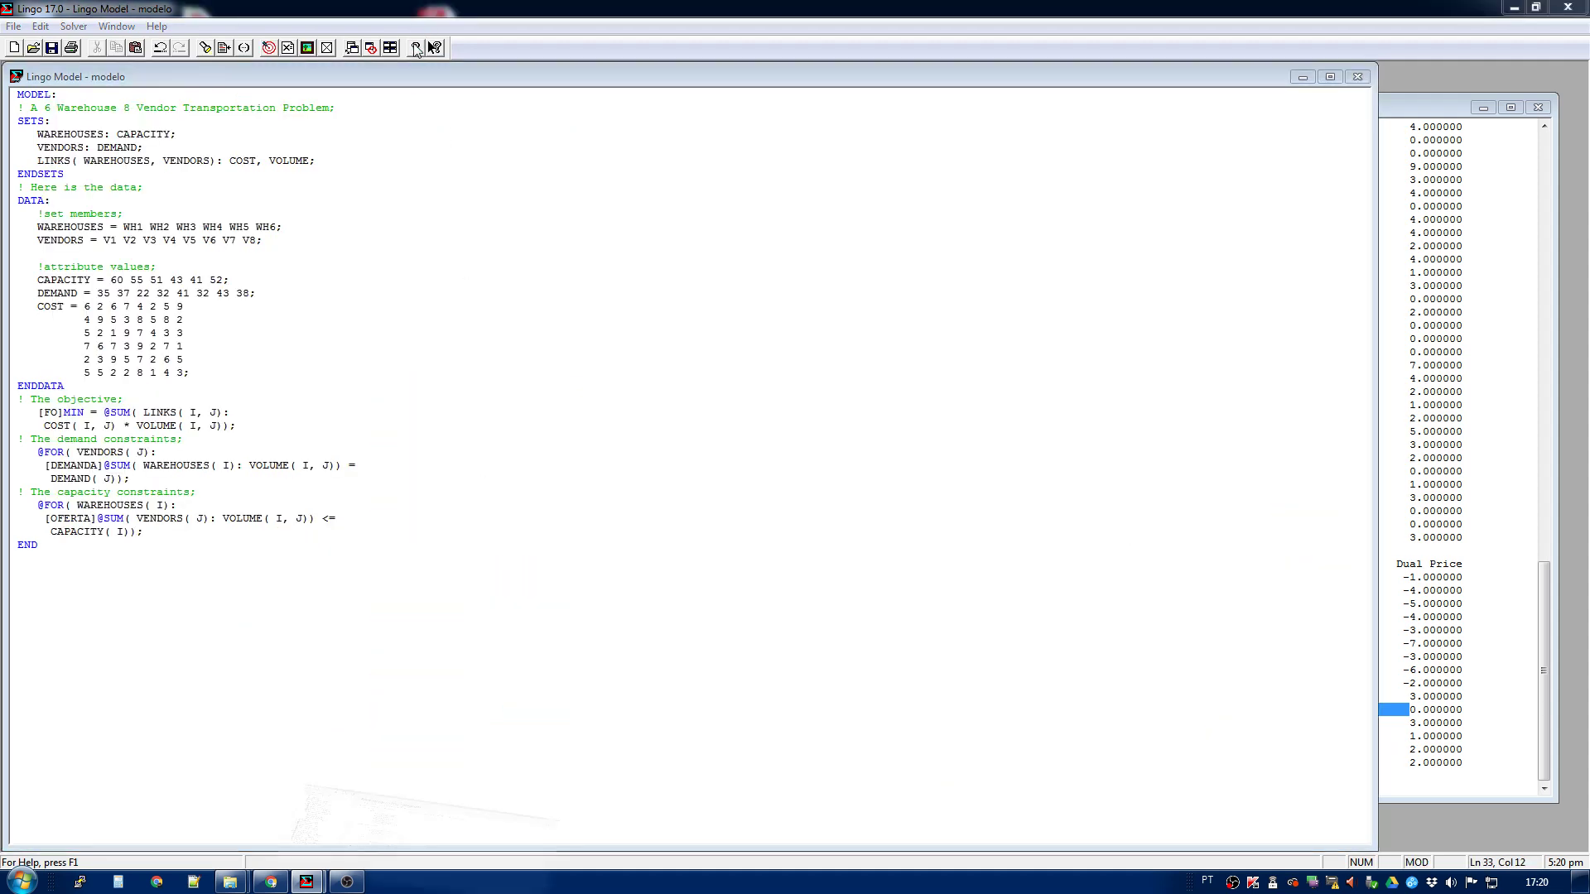
click(135, 282)
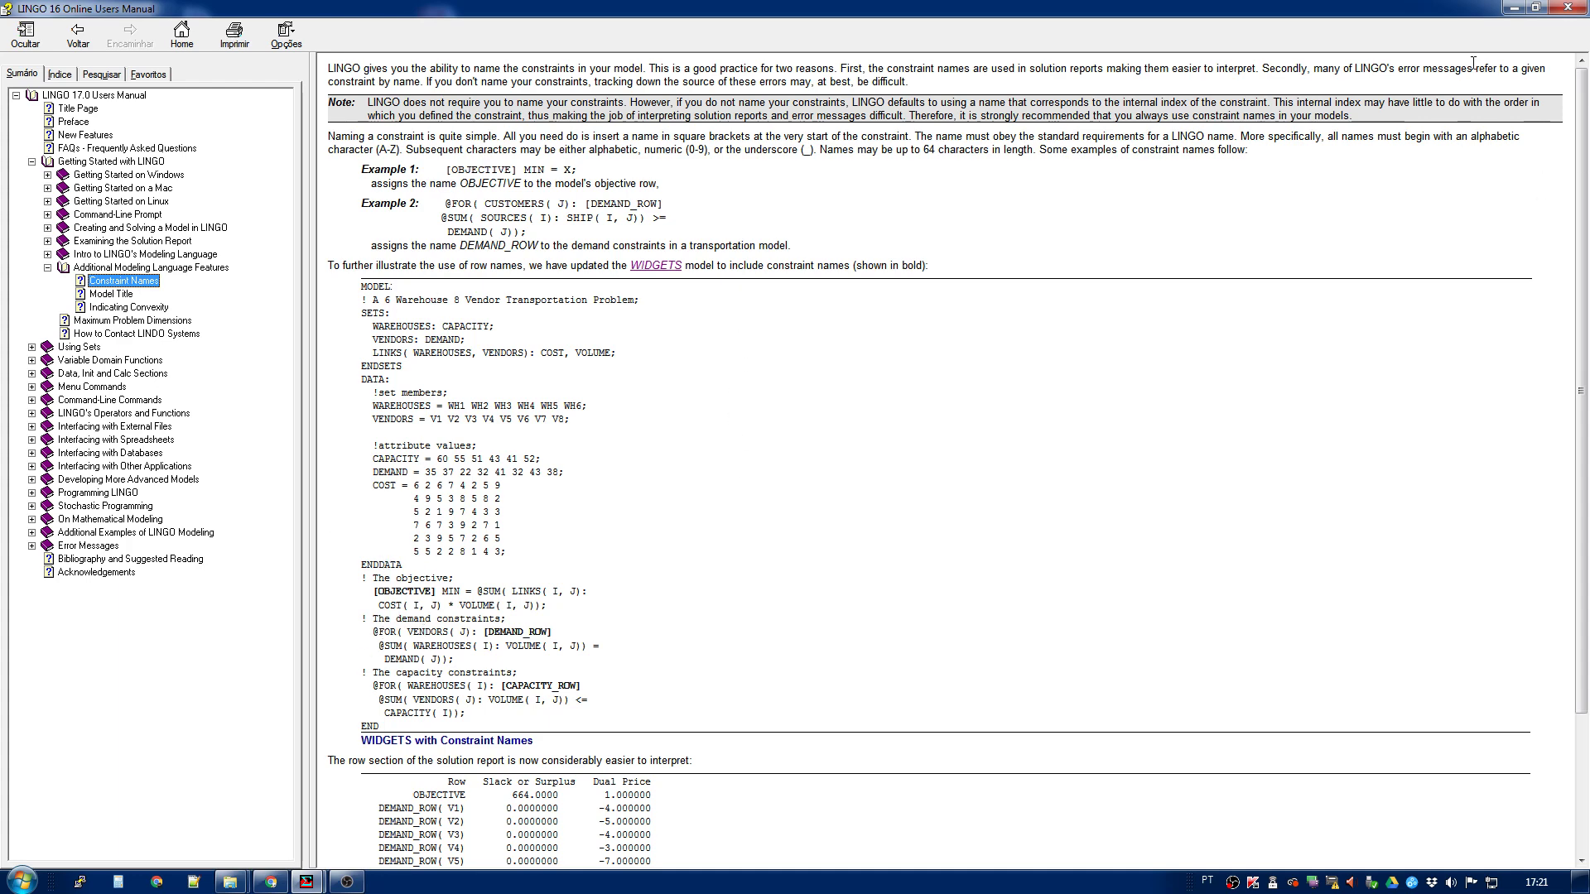
click(1514, 8)
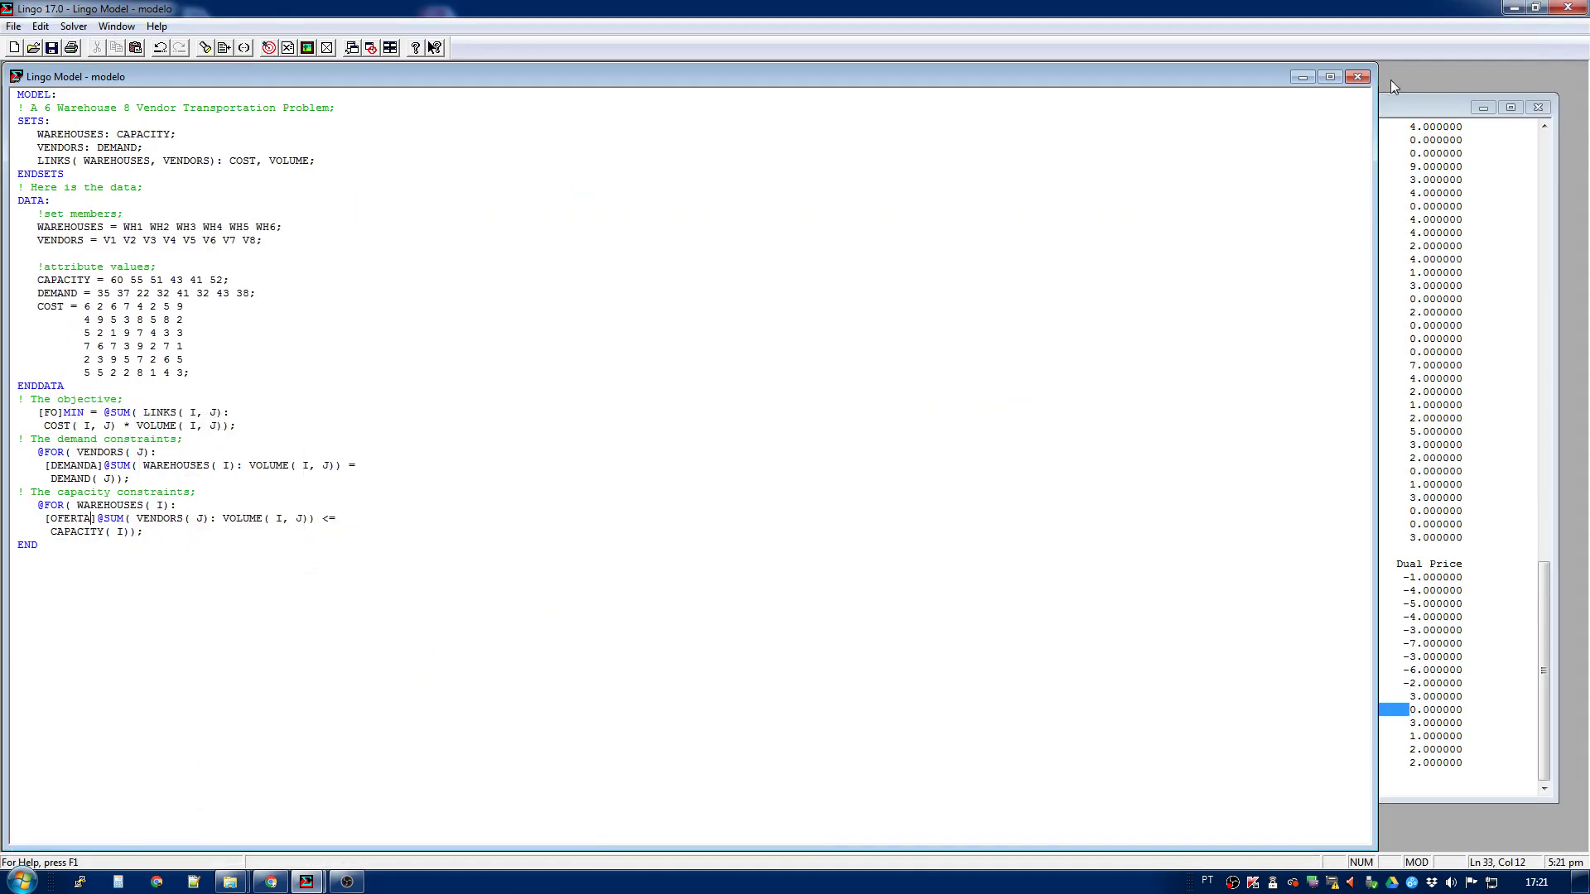
- Shrink the model window so the solution reports show behind it, and bring the model to the front
click(1330, 76)
click(740, 189)
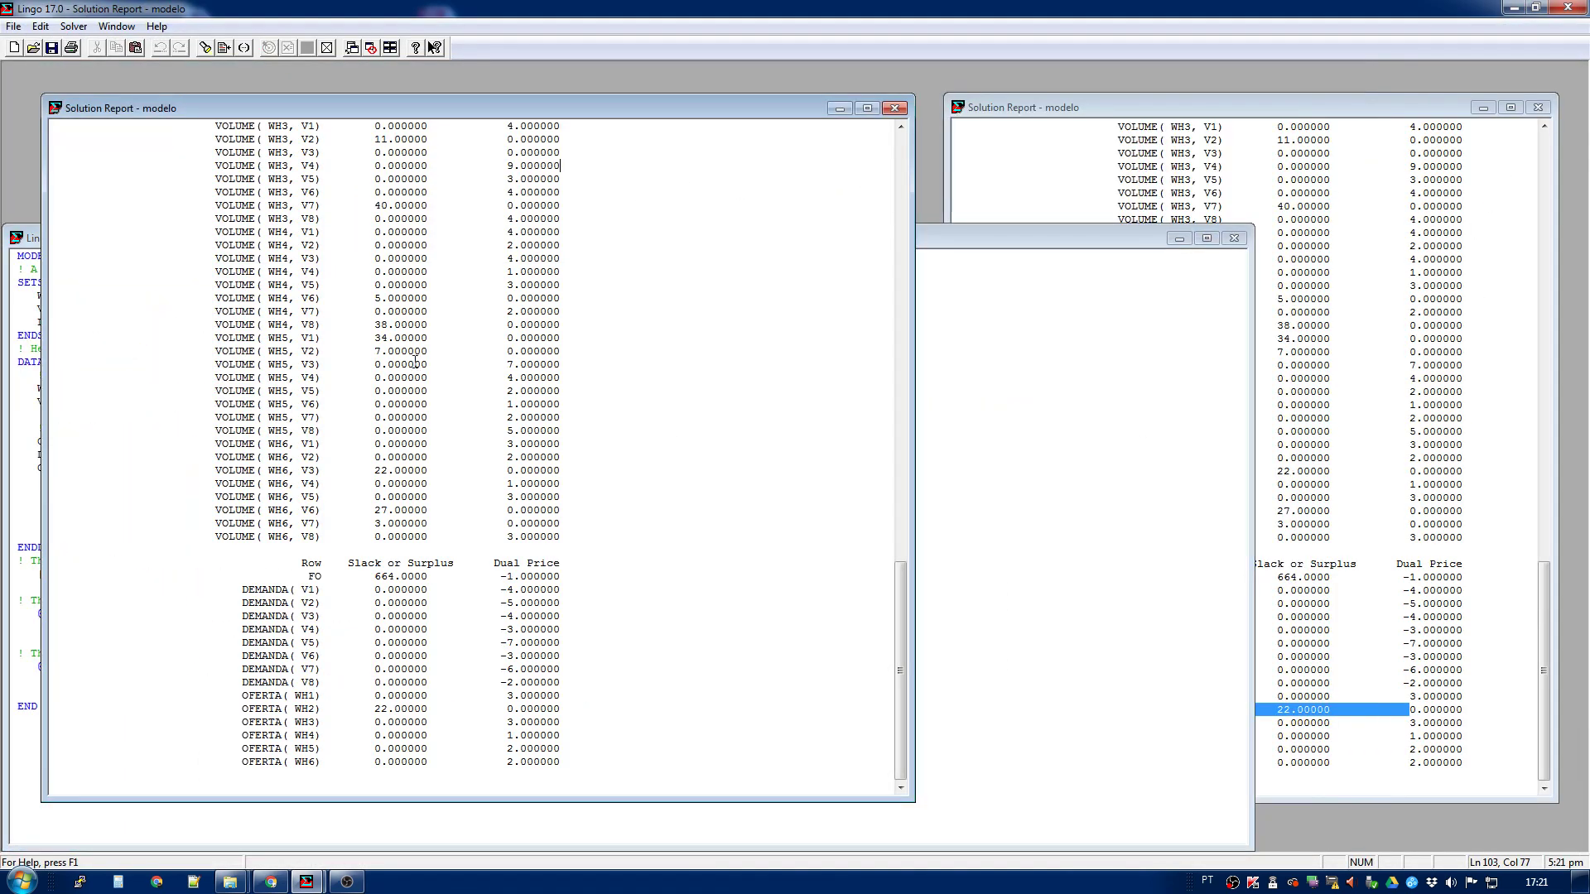
click(1192, 309)
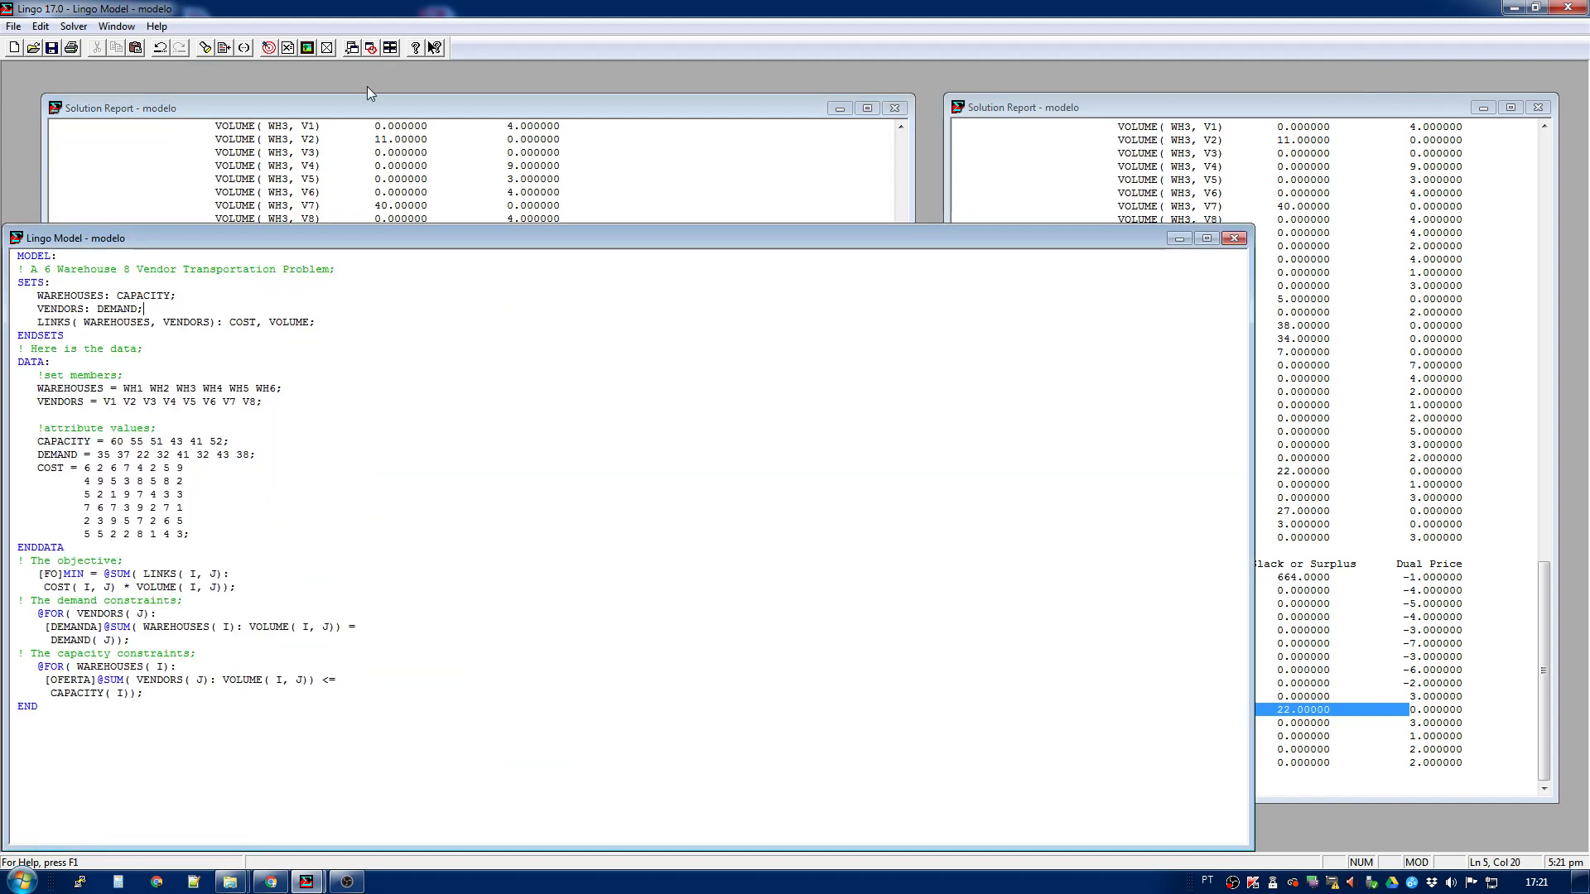
- Reopen the manual's Constraint Names topic and review the WIDGETS example model with its named row report
click(416, 47)
click(126, 281)
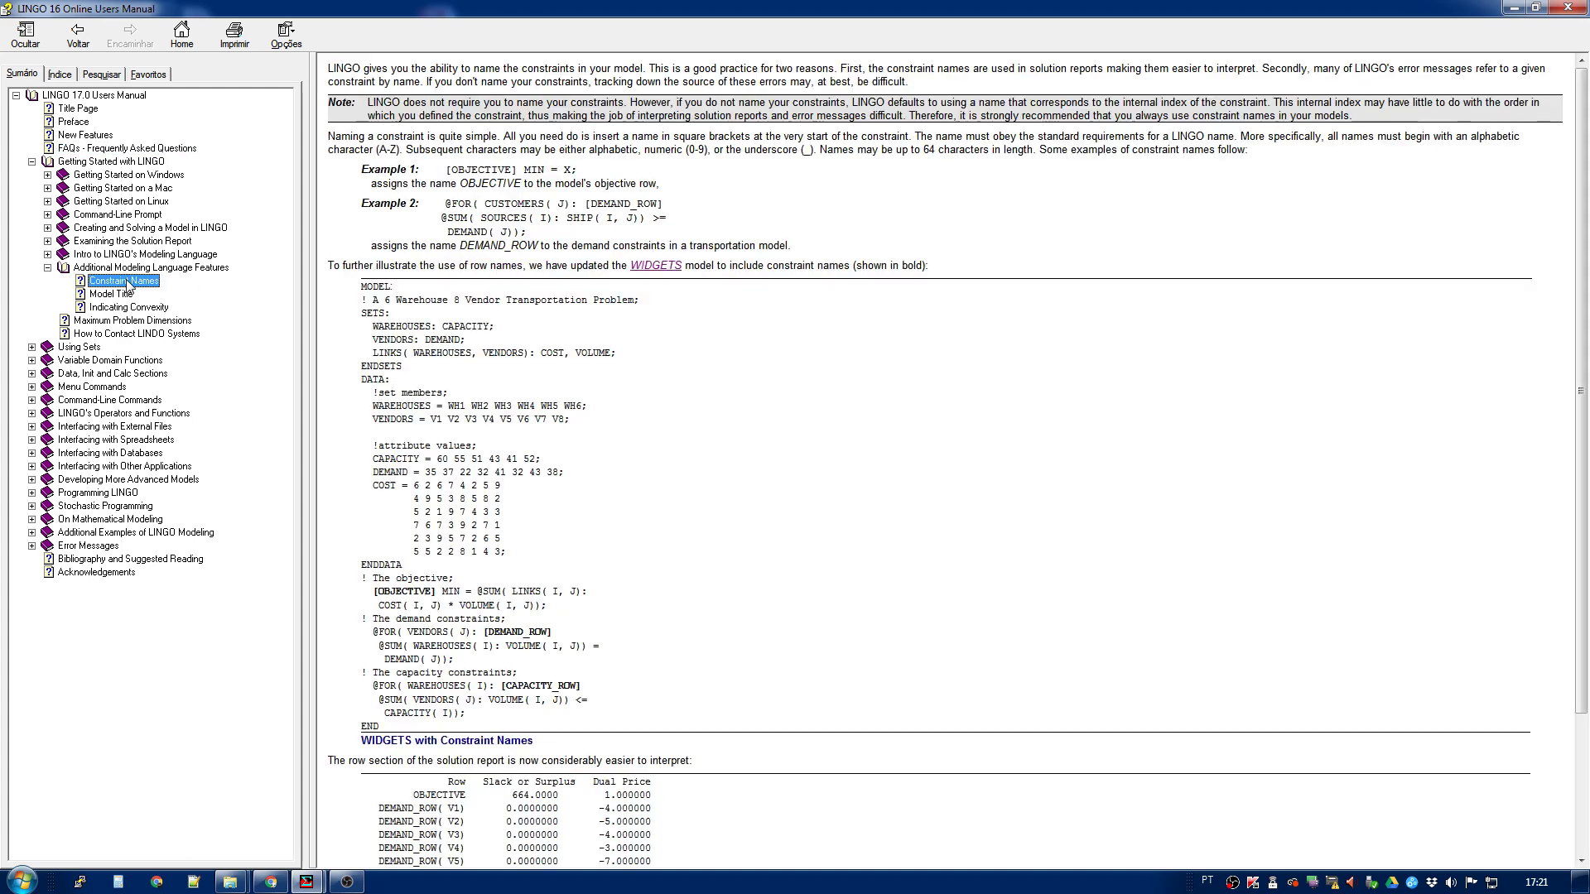
click(737, 631)
scroll(736, 631, down, 4)
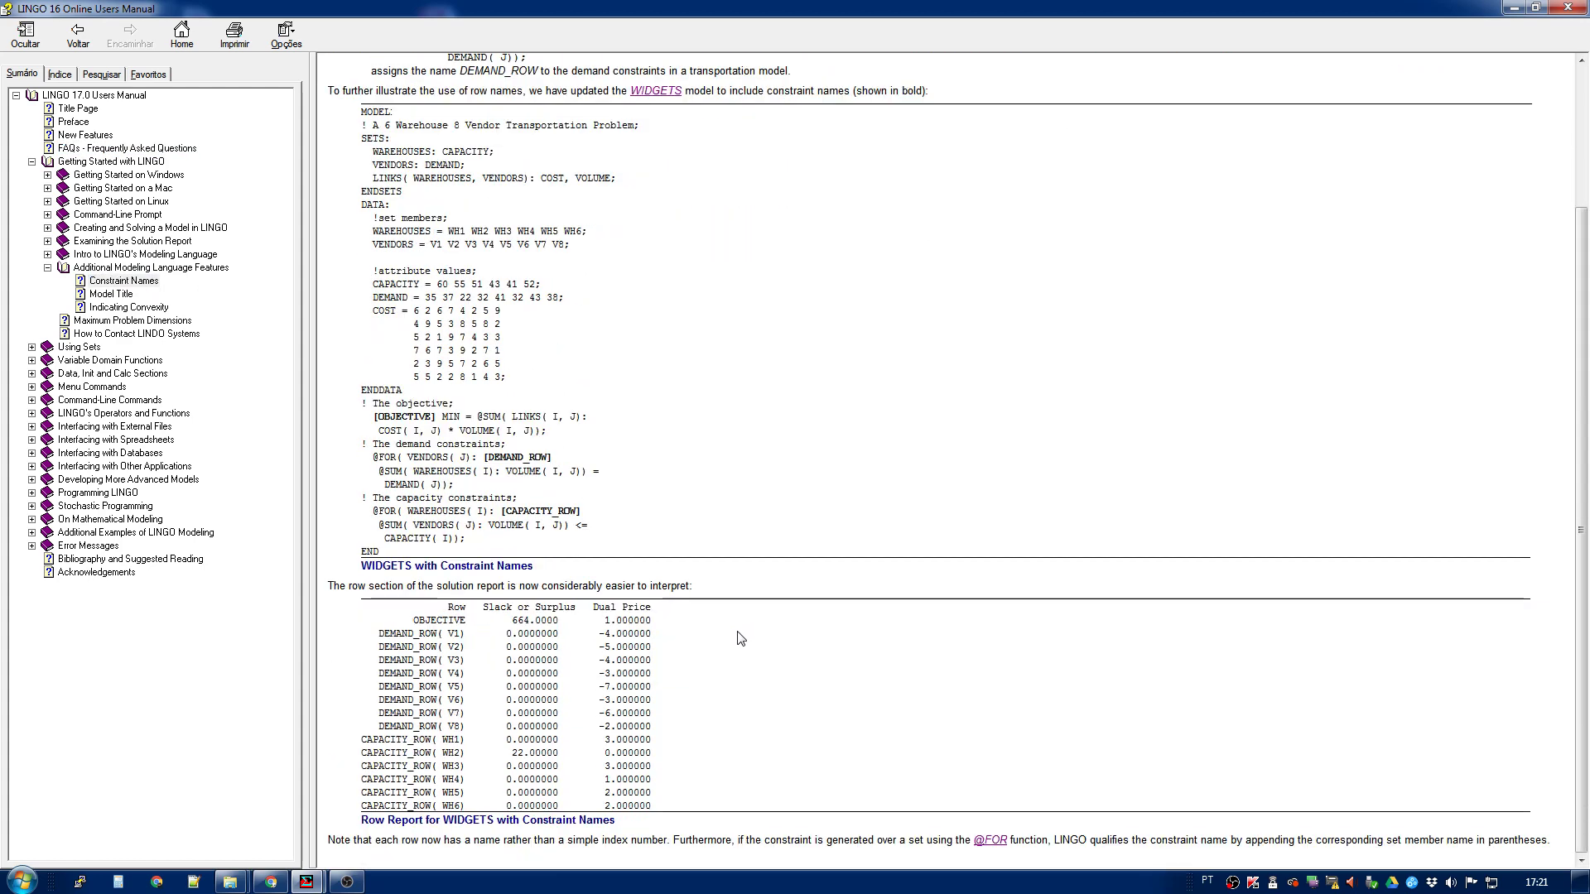
scroll(740, 637, up, 4)
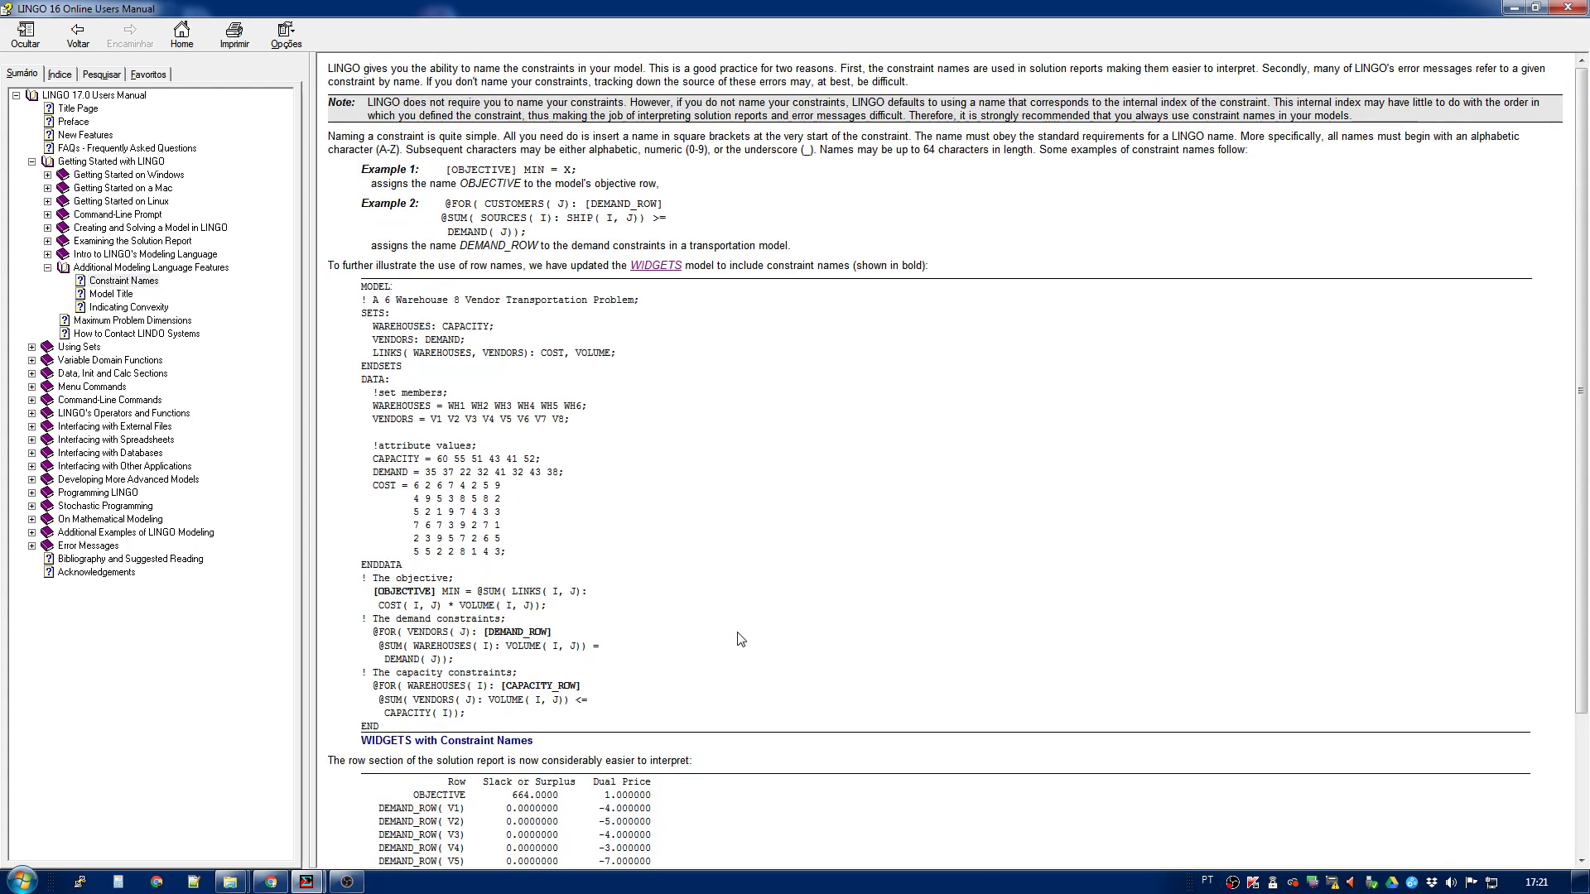